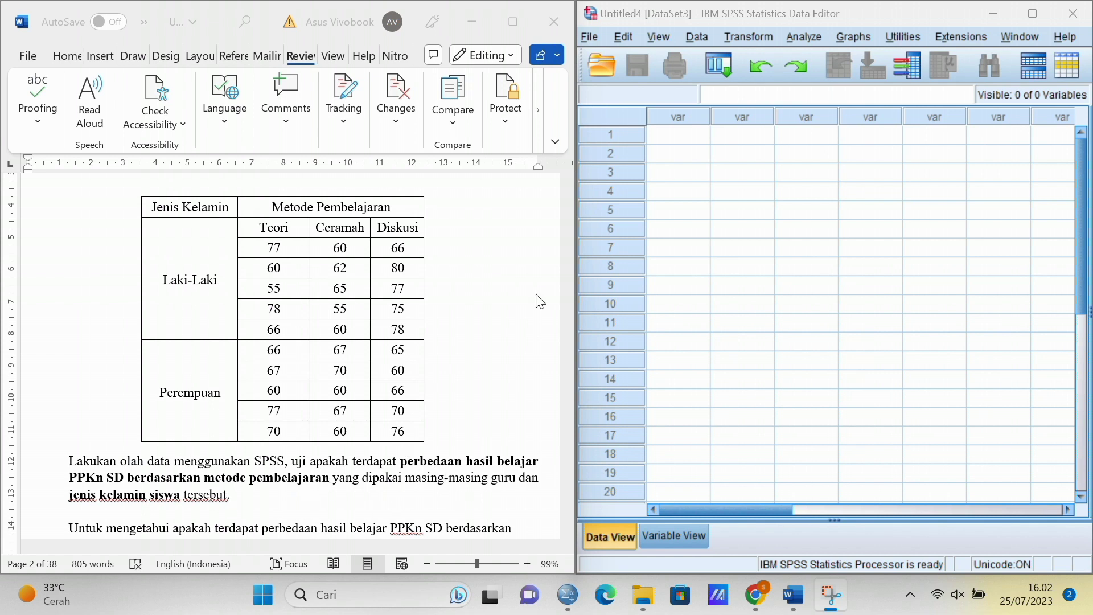
Step: Review the learning-method problem in the Word document, including its Two Way Anova hypotheses and the normality and homogeneity decision rules
{"action": "left_click", "coordinate": [555, 455]}
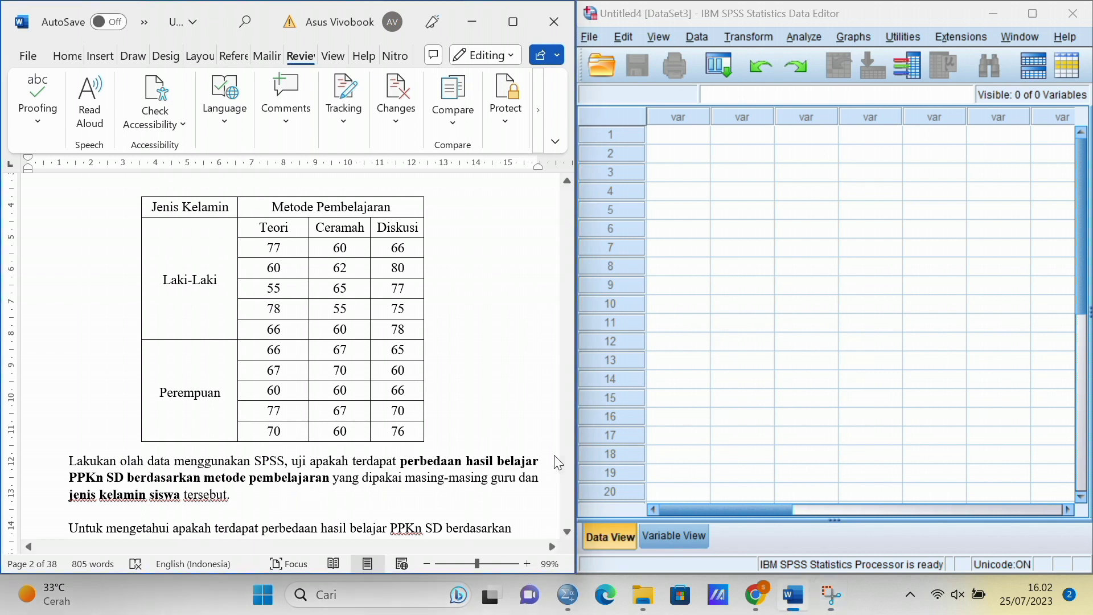
{"action": "scroll", "coordinate": [571, 540], "scroll_direction": "down", "scroll_amount": 3}
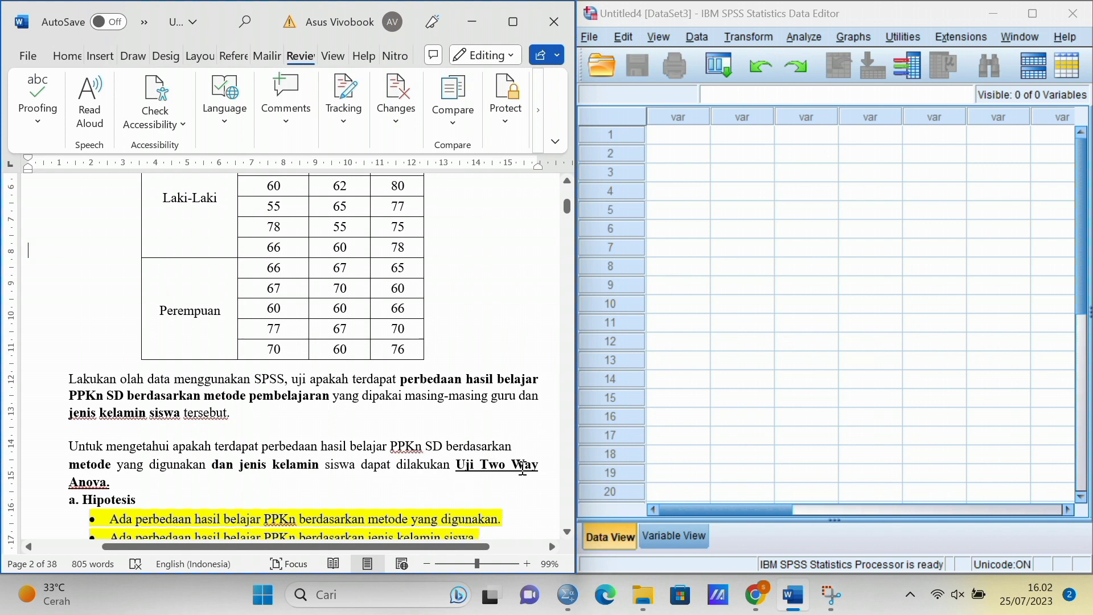
{"action": "left_click", "coordinate": [567, 532]}
{"action": "scroll", "coordinate": [567, 531], "scroll_direction": "down", "scroll_amount": 2}
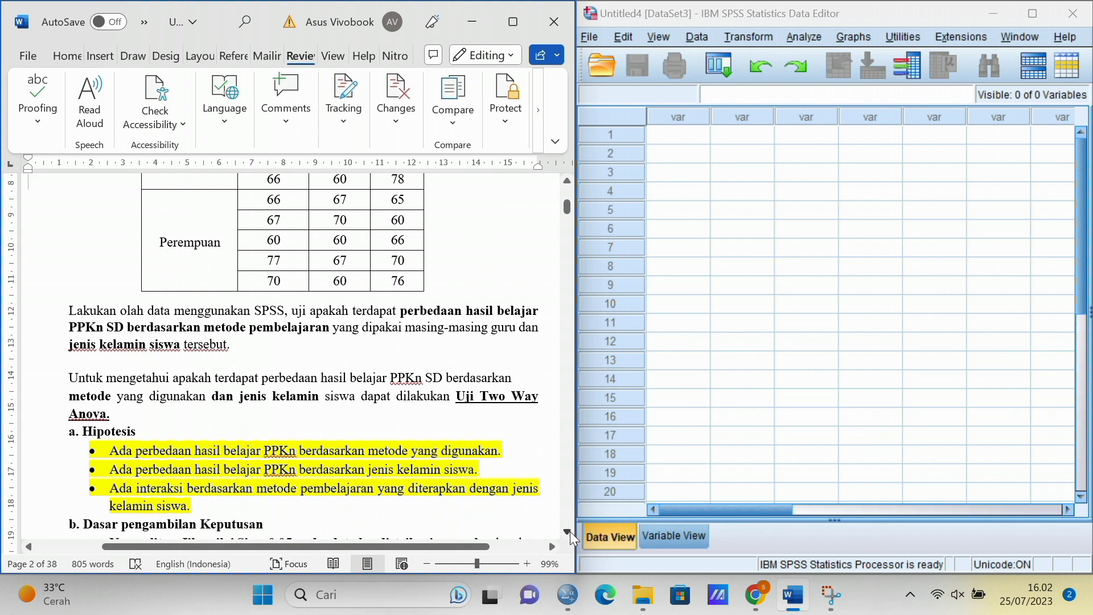
{"action": "left_click", "coordinate": [567, 531]}
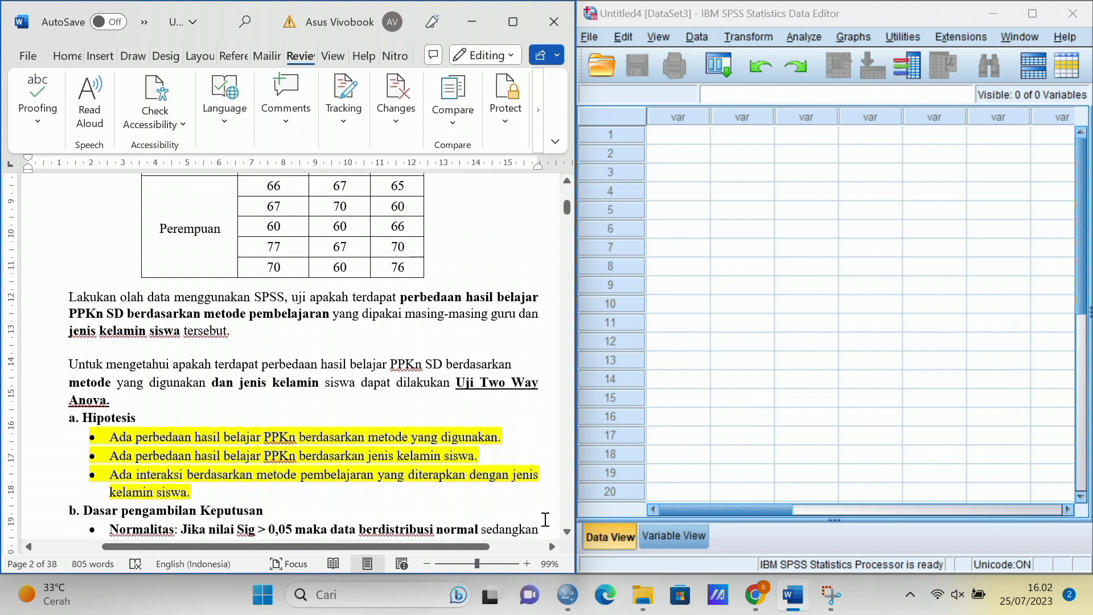
{"action": "left_click", "coordinate": [568, 532]}
{"action": "left_click", "coordinate": [567, 532]}
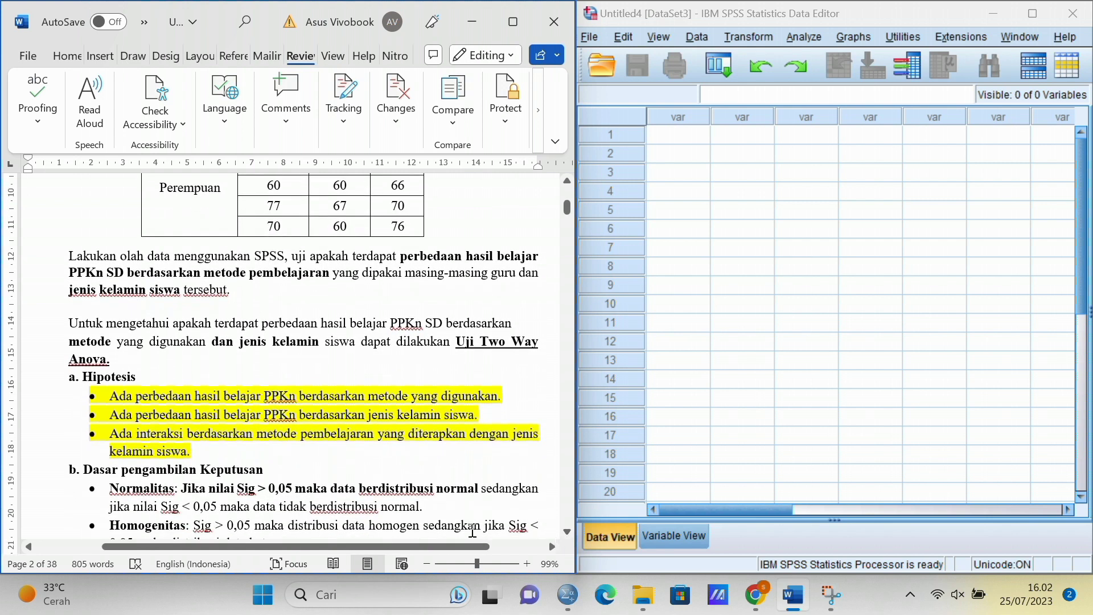
{"action": "scroll", "coordinate": [568, 528], "scroll_direction": "down", "scroll_amount": 3}
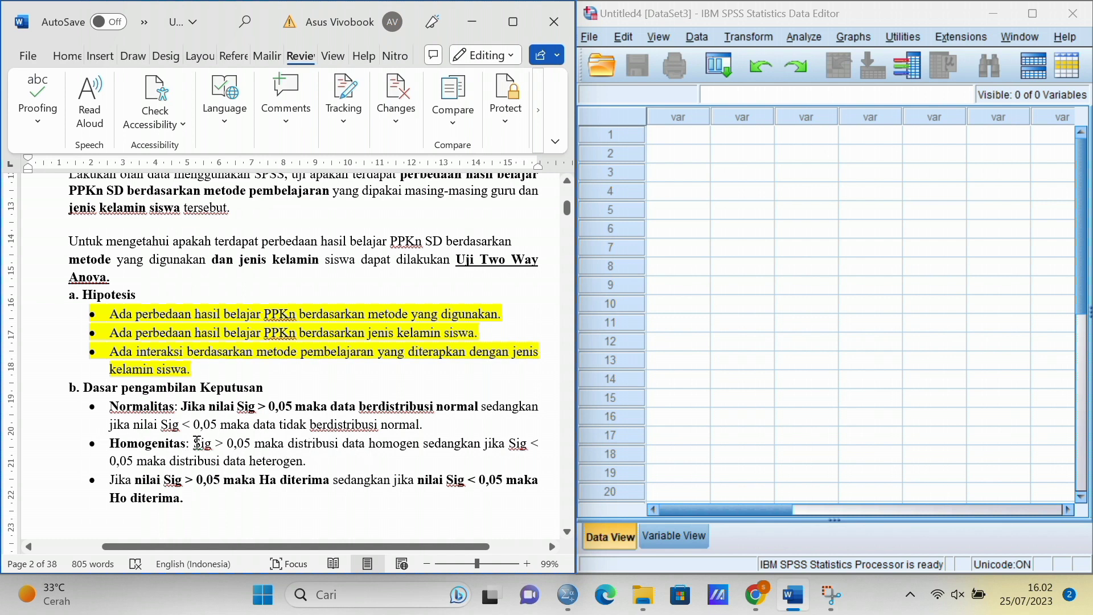
{"action": "left_click_drag", "start_coordinate": [181, 406], "coordinate": [479, 405]}
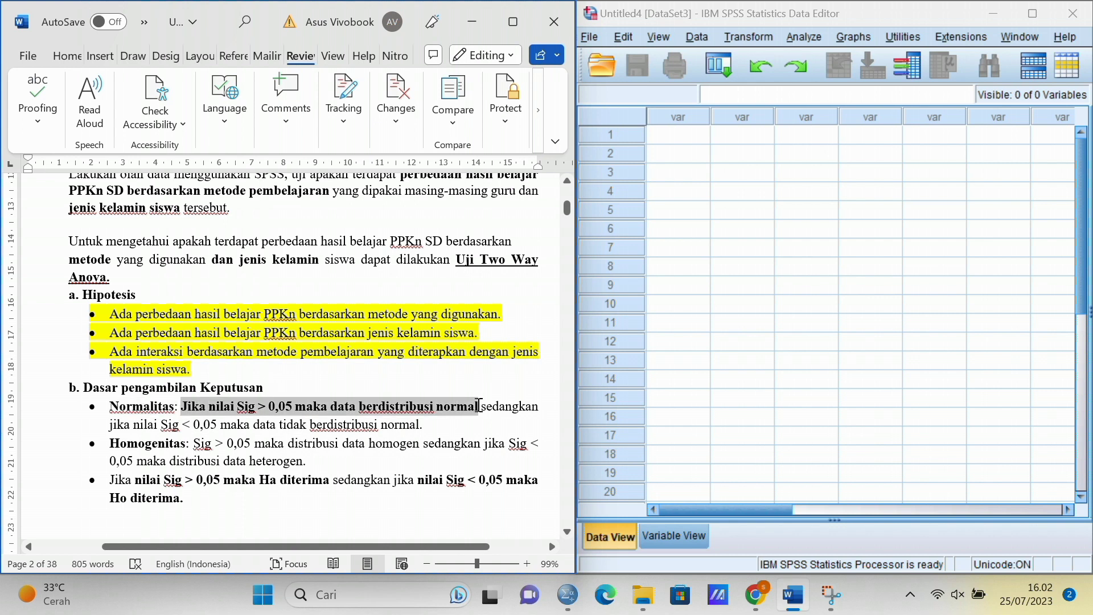
{"action": "left_click_drag", "start_coordinate": [479, 405], "coordinate": [480, 408]}
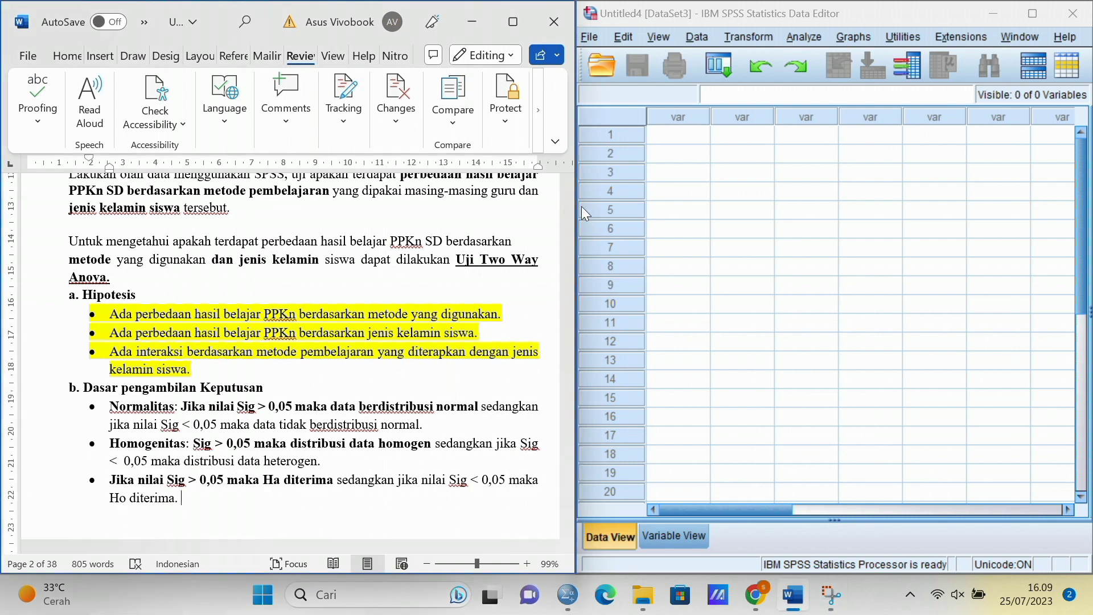
Step: Examine the document's coding rules and coding table for the Metode Pembelajaran and Jenis Kelamin factors
{"action": "left_click_drag", "start_coordinate": [569, 206], "coordinate": [568, 211]}
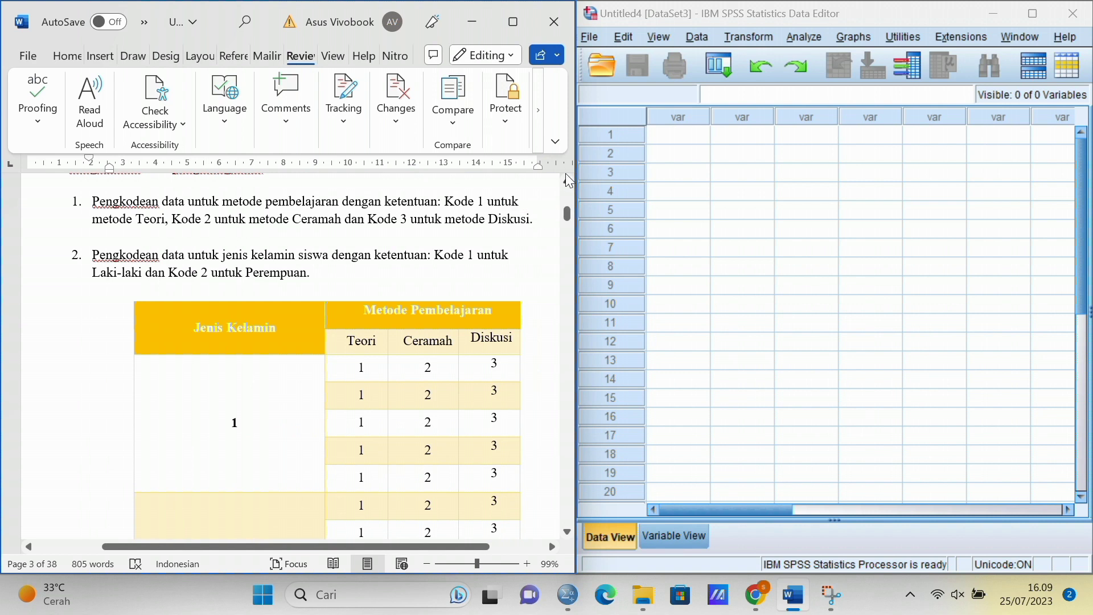
{"action": "scroll", "coordinate": [565, 175], "scroll_direction": "up", "scroll_amount": 3}
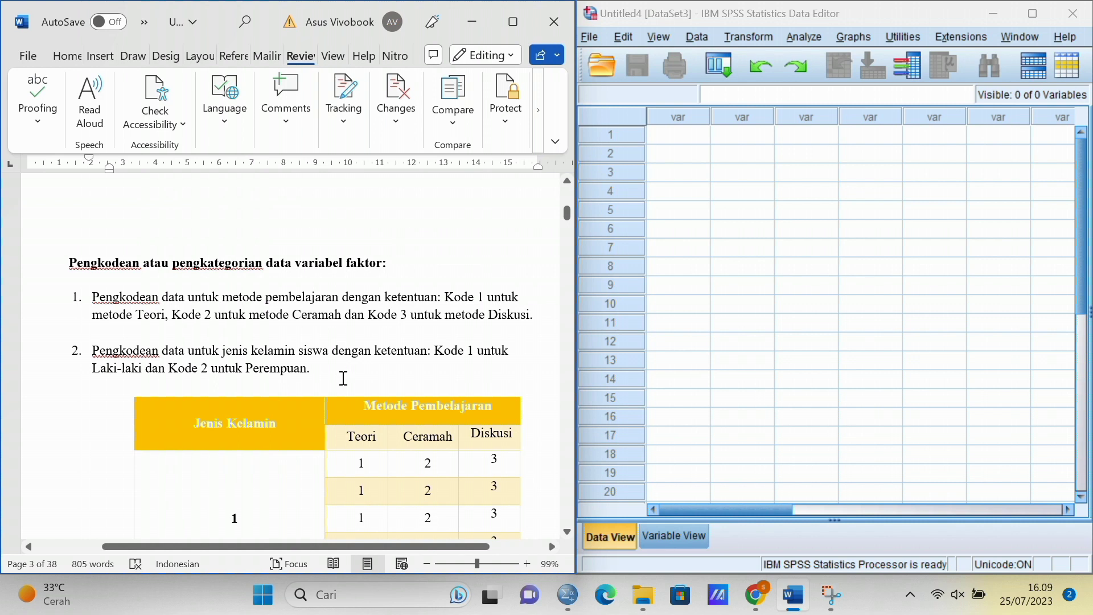
{"action": "left_click_drag", "start_coordinate": [571, 219], "coordinate": [568, 214]}
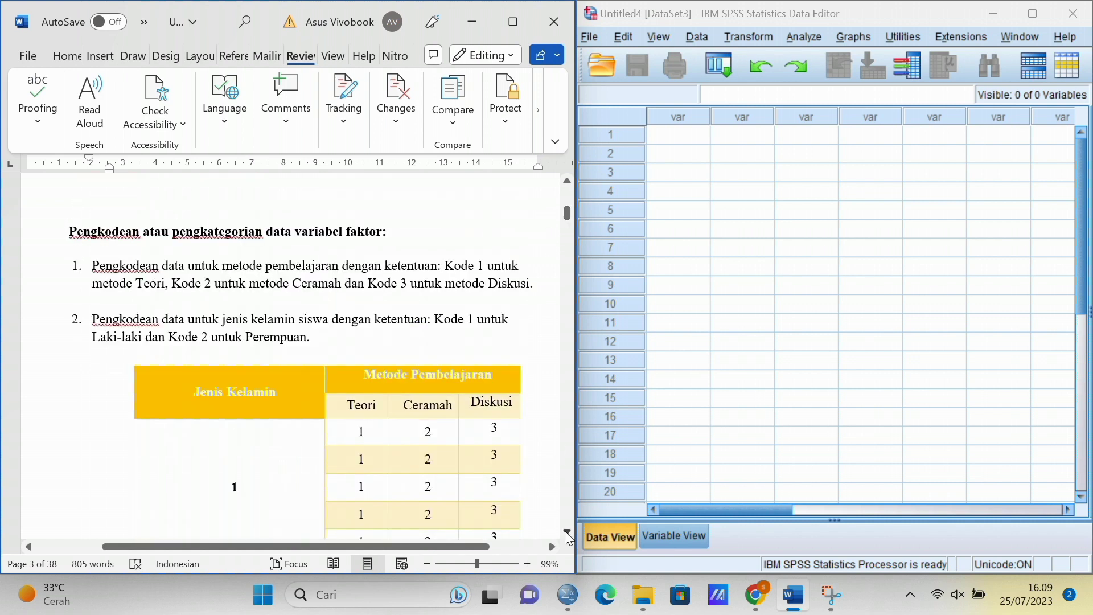
{"action": "scroll", "coordinate": [567, 537], "scroll_direction": "down", "scroll_amount": 5}
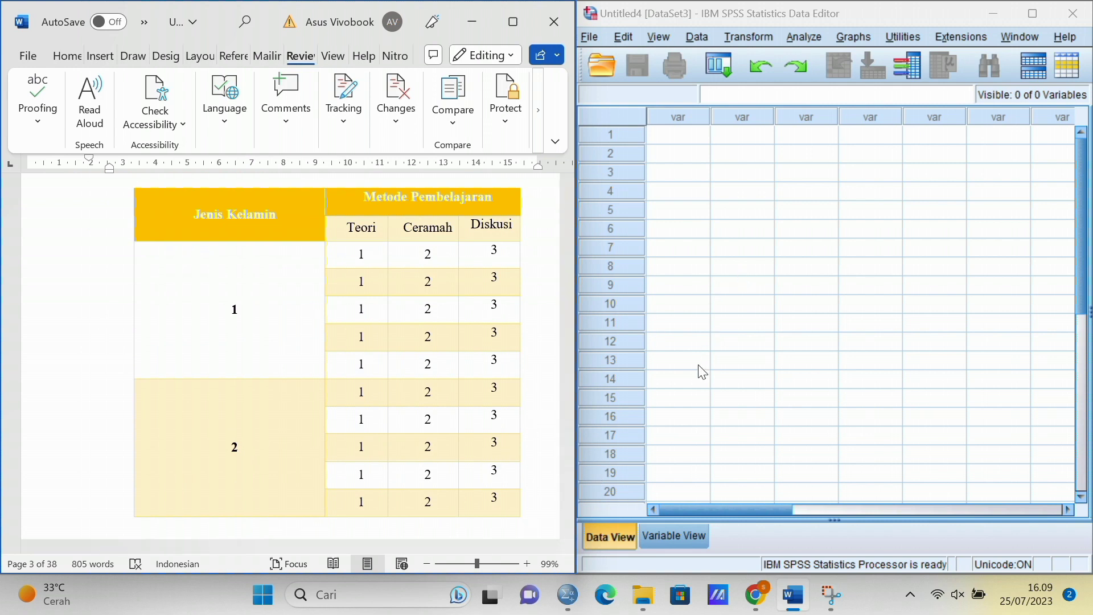
Step: Switch to the SPSS Data Editor and define three variables named HASIL, METODE and GENDER
{"action": "left_click", "coordinate": [664, 542]}
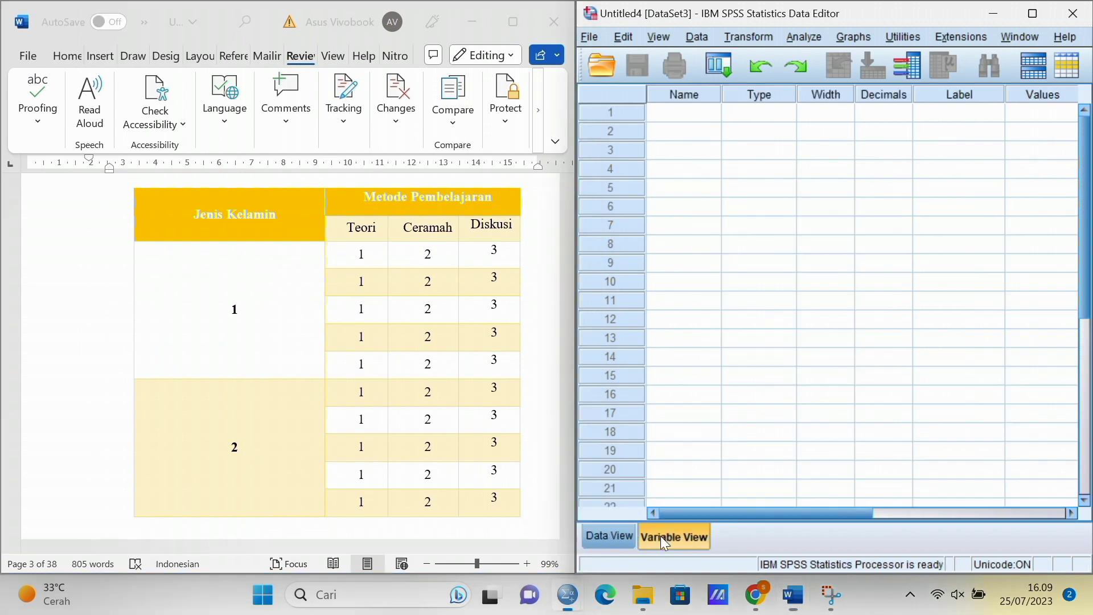
{"action": "left_click", "coordinate": [689, 115]}
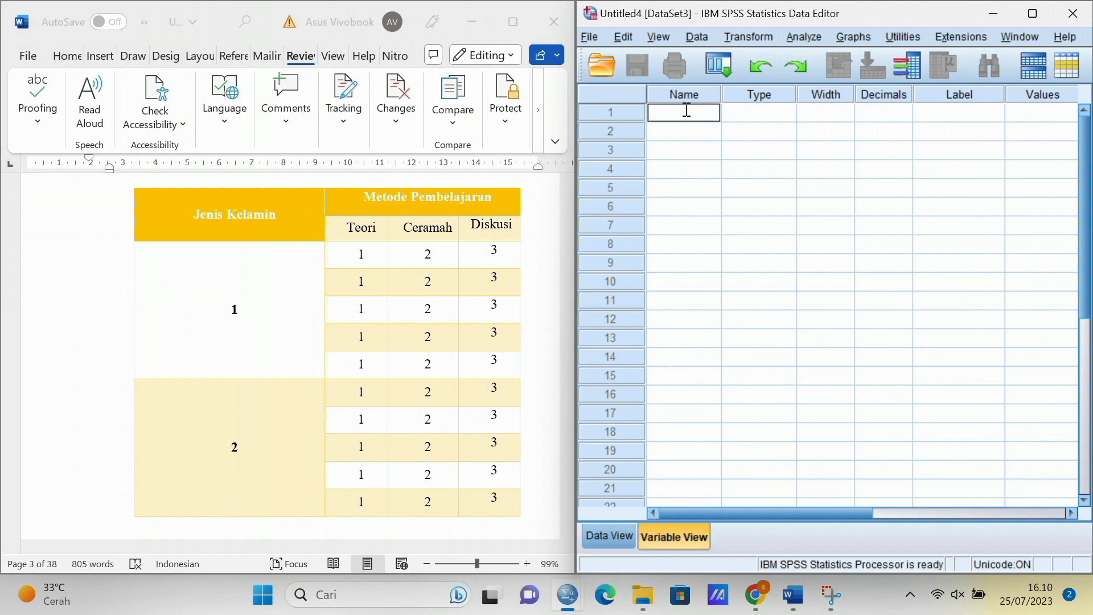
{"action": "type", "text": "HASIL"}
{"action": "key", "text": "Return"}
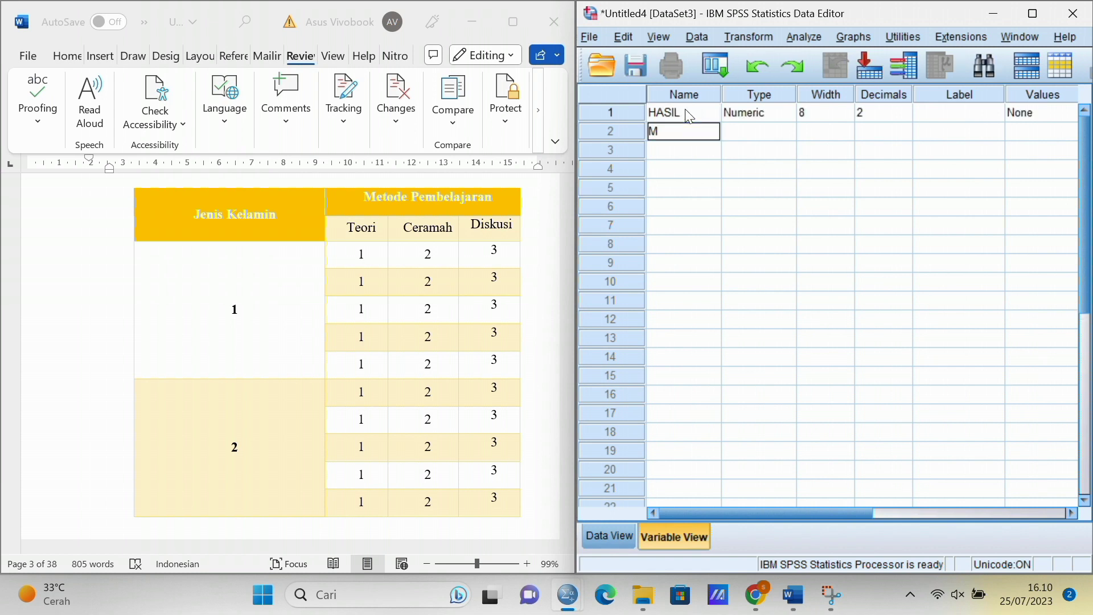
{"action": "key", "text": "Return"}
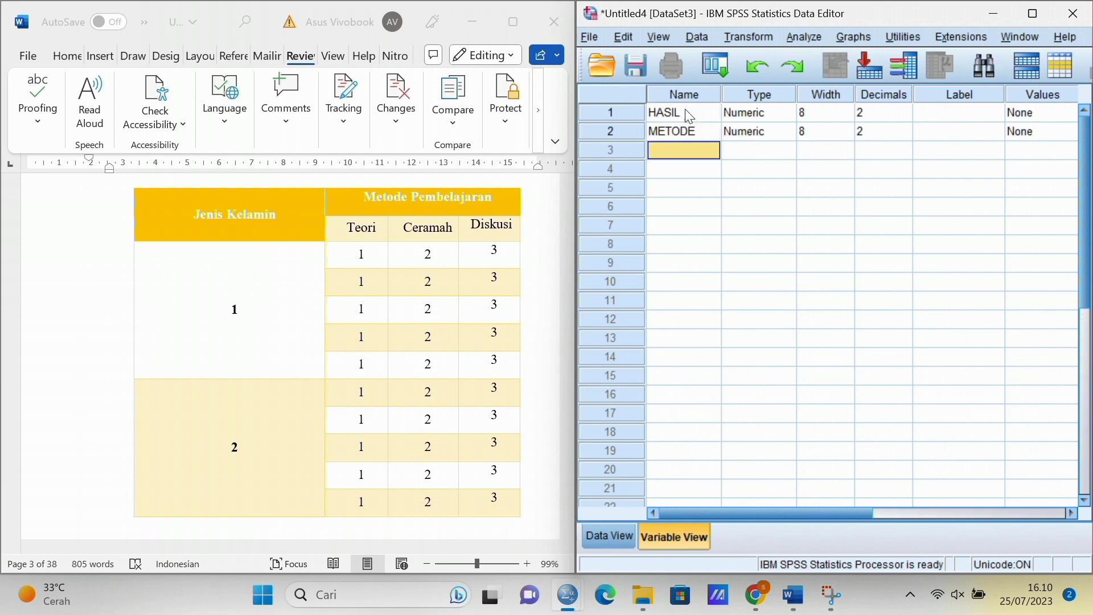
{"action": "type", "text": "GENDER"}
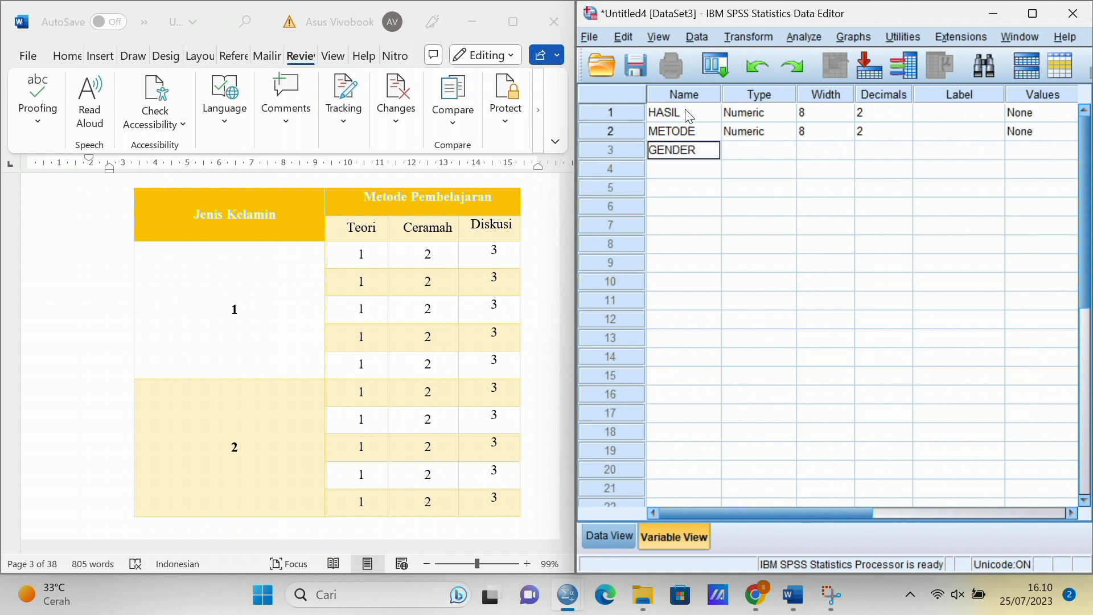
{"action": "key", "text": "Return"}
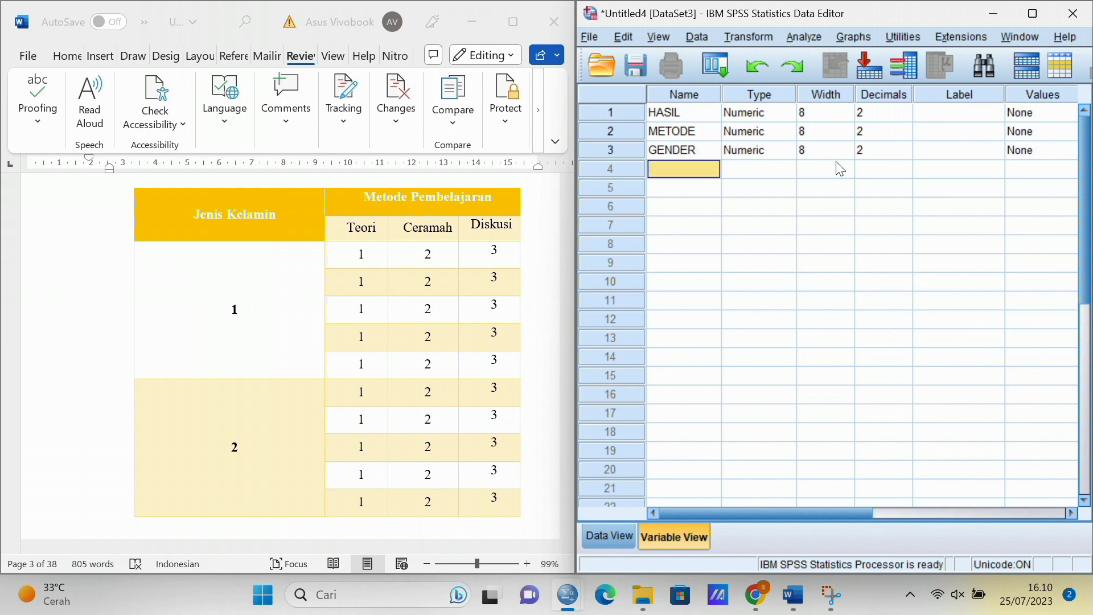
Step: Label the HASIL variable "Nilai PPKn Kelas V"
{"action": "left_click", "coordinate": [954, 112]}
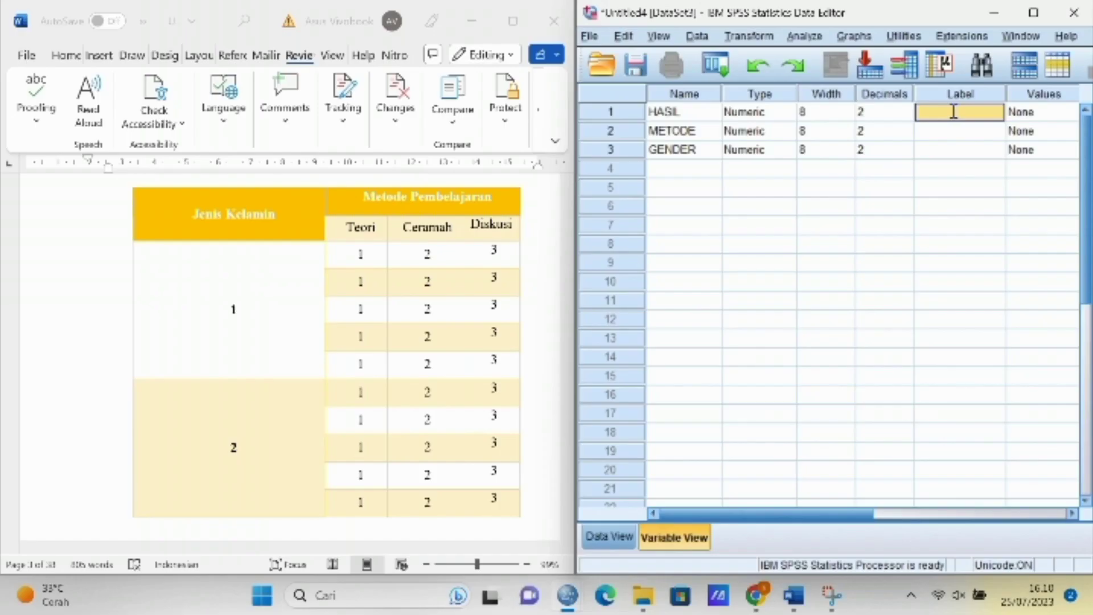
{"action": "left_click", "coordinate": [954, 113]}
{"action": "type", "text": "N"}
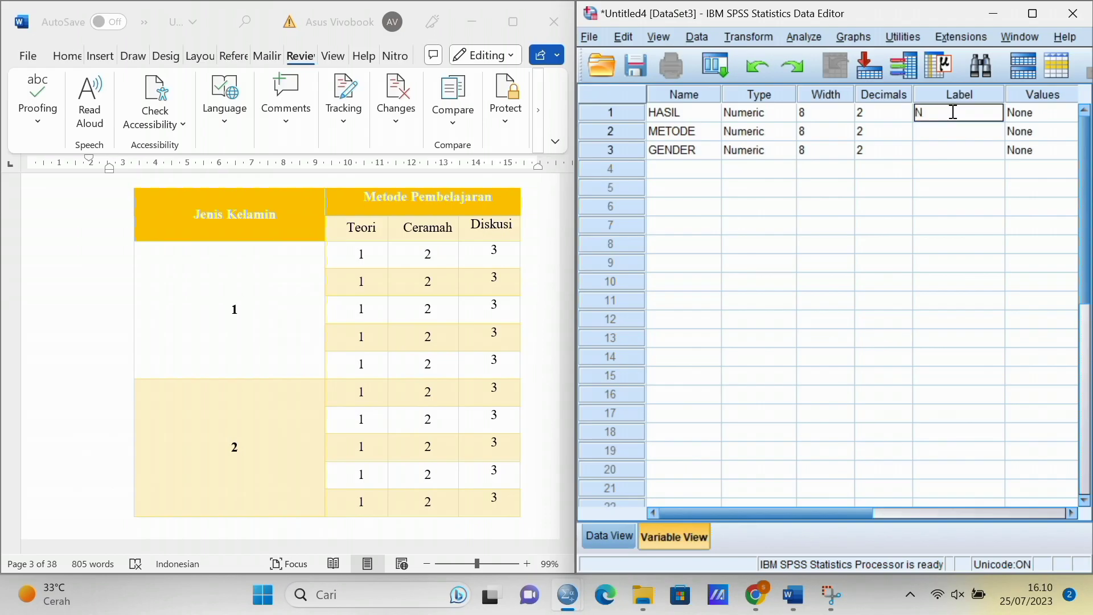
{"action": "type", "text": "ila"}
{"action": "type", "text": "i PR"}
{"action": "type", "text": "Kn"}
{"action": "type", "text": " Kelas"}
{"action": "type", "text": " V"}
{"action": "key", "text": "Return"}
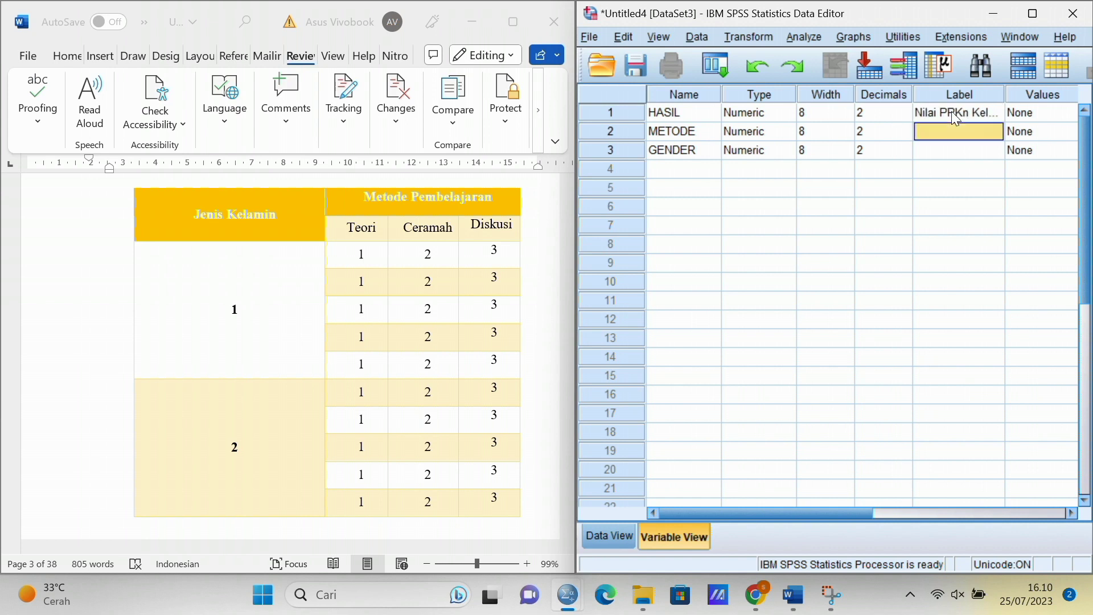
Step: Label the METODE variable "Metode Pembelajaran" and the GENDER variable "Jenis Kelamin"
{"action": "type", "text": "Metode"}
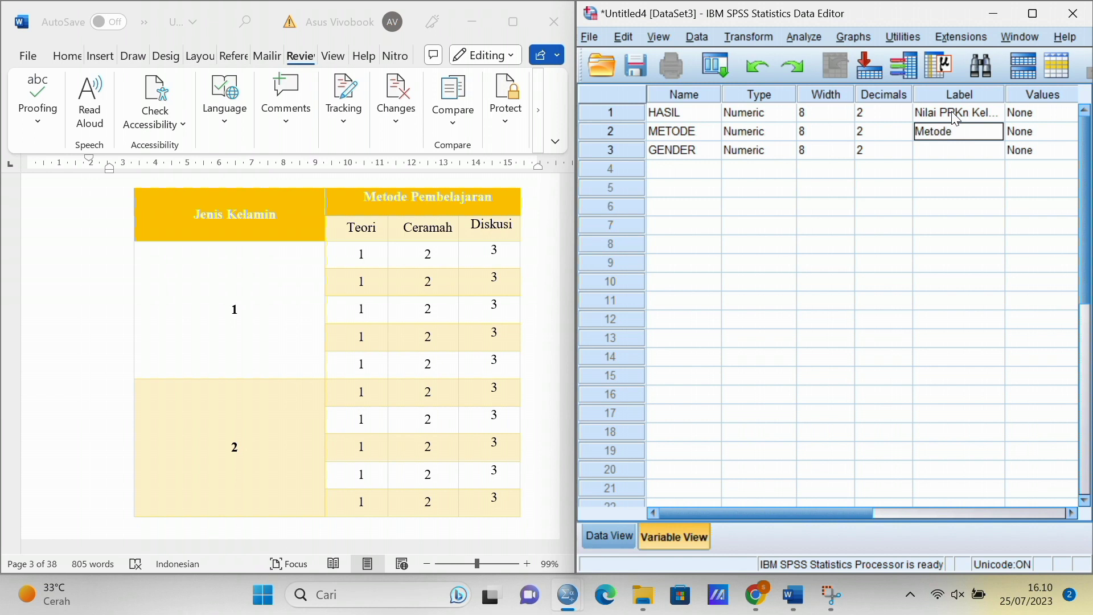
{"action": "type", "text": " Pembelajaran"}
{"action": "key", "text": "Return"}
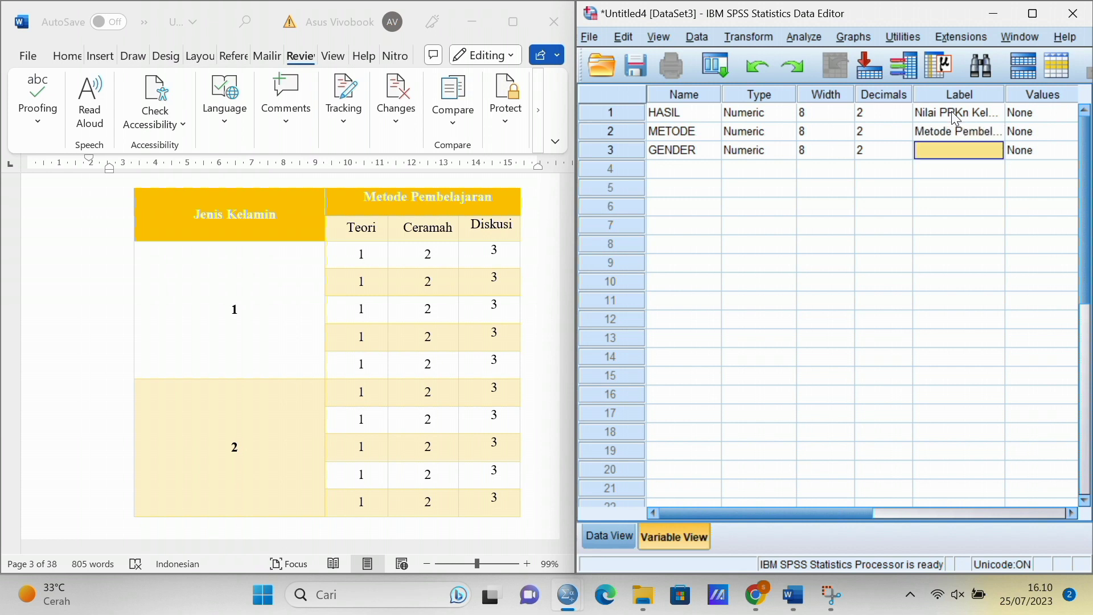
{"action": "type", "text": "Je"}
{"action": "type", "text": "ni"}
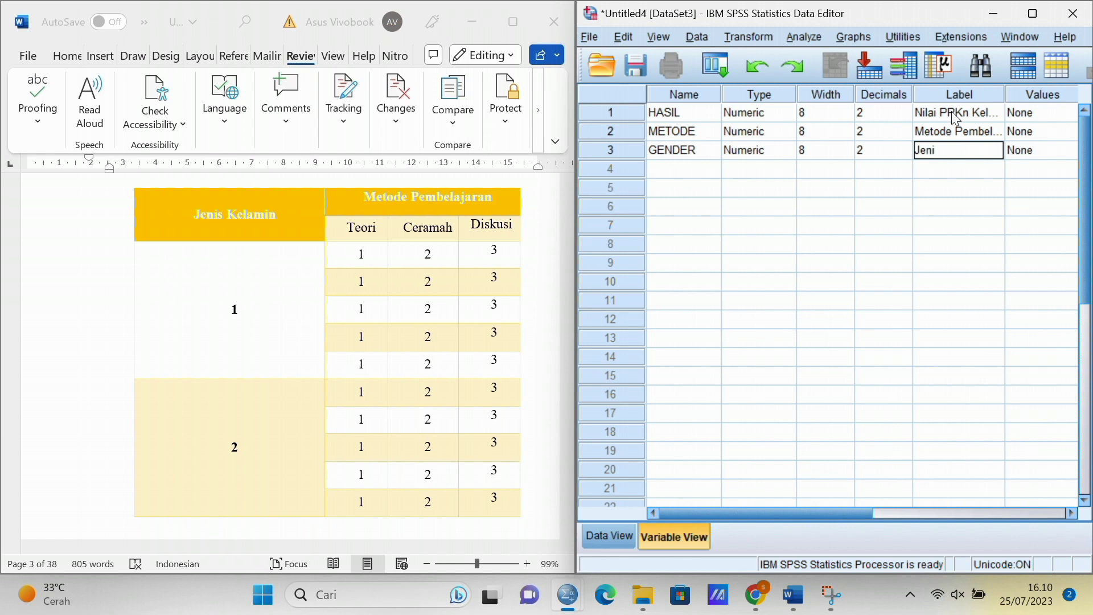
{"action": "type", "text": "s Kelamin"}
{"action": "key", "text": "Return"}
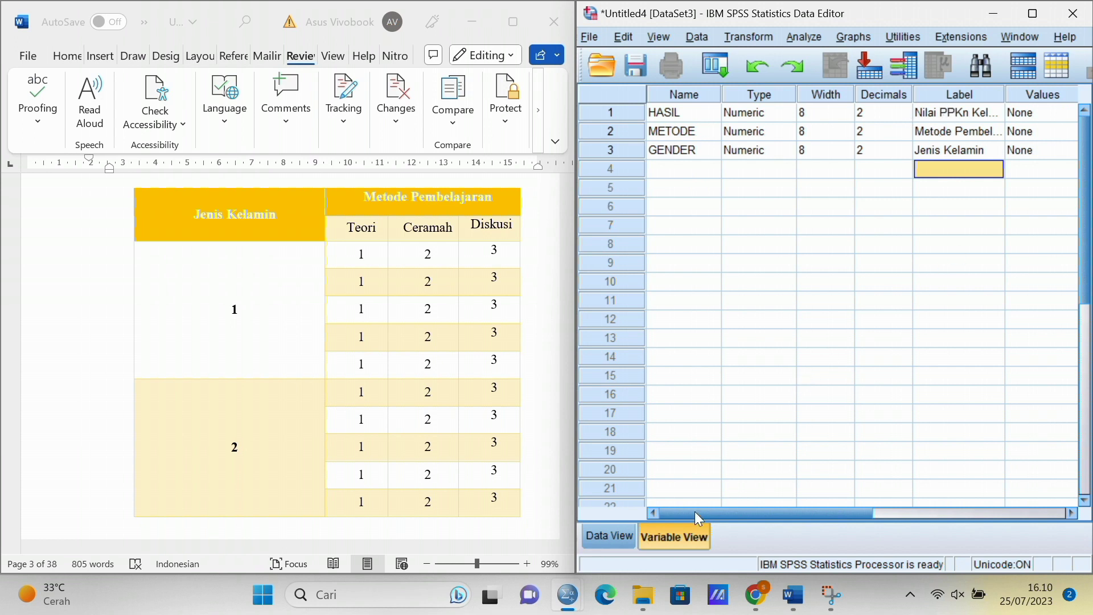
Step: Add the value label 1 = "Teori" to the METODE variable
{"action": "left_click_drag", "start_coordinate": [708, 509], "coordinate": [767, 507]}
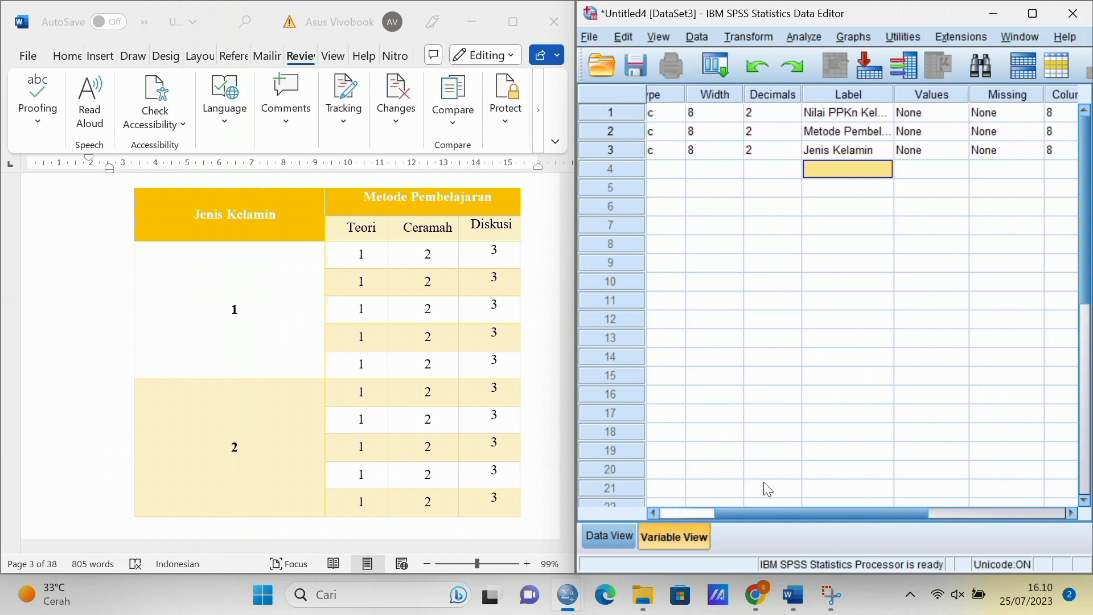
{"action": "left_click", "coordinate": [938, 132]}
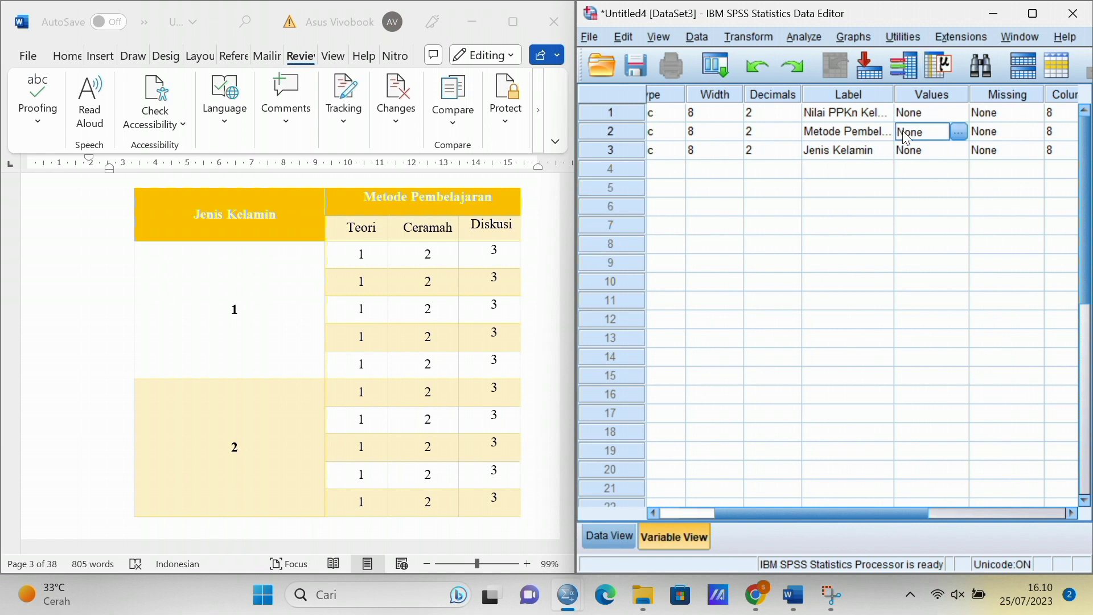
{"action": "left_click", "coordinate": [957, 132]}
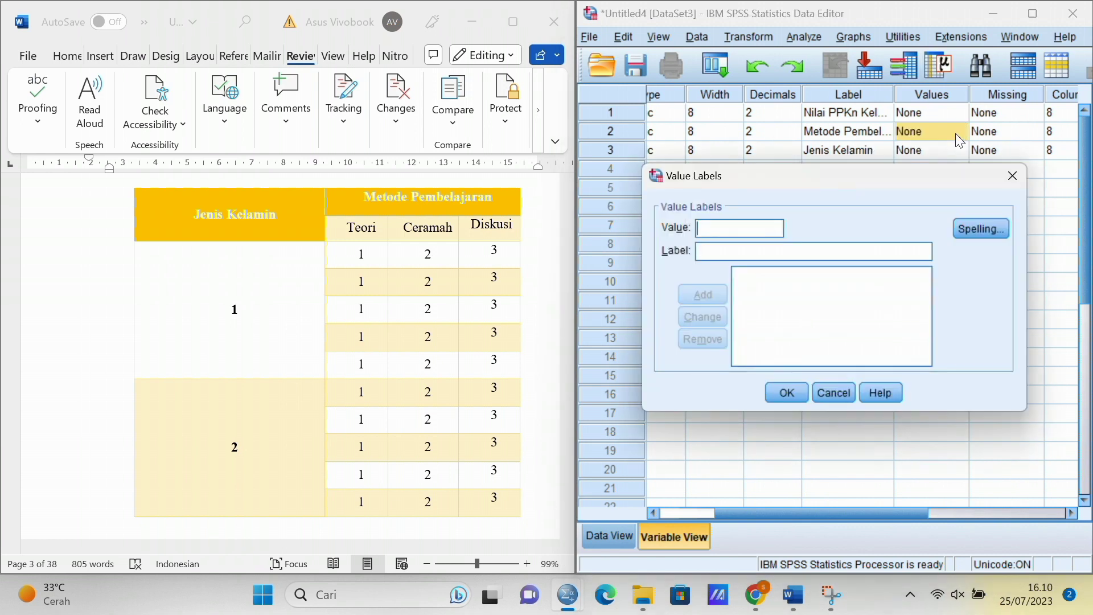
{"action": "type", "text": "1"}
{"action": "left_click", "coordinate": [710, 245]}
{"action": "type", "text": "Teori"}
{"action": "left_click", "coordinate": [702, 294]}
Step: Add the value labels 2 = "Ceramah" and 3 = "Diskusi" to METODE and accept the value labels
{"action": "type", "text": "2"}
{"action": "left_click", "coordinate": [713, 253]}
{"action": "type", "text": "Ceramah"}
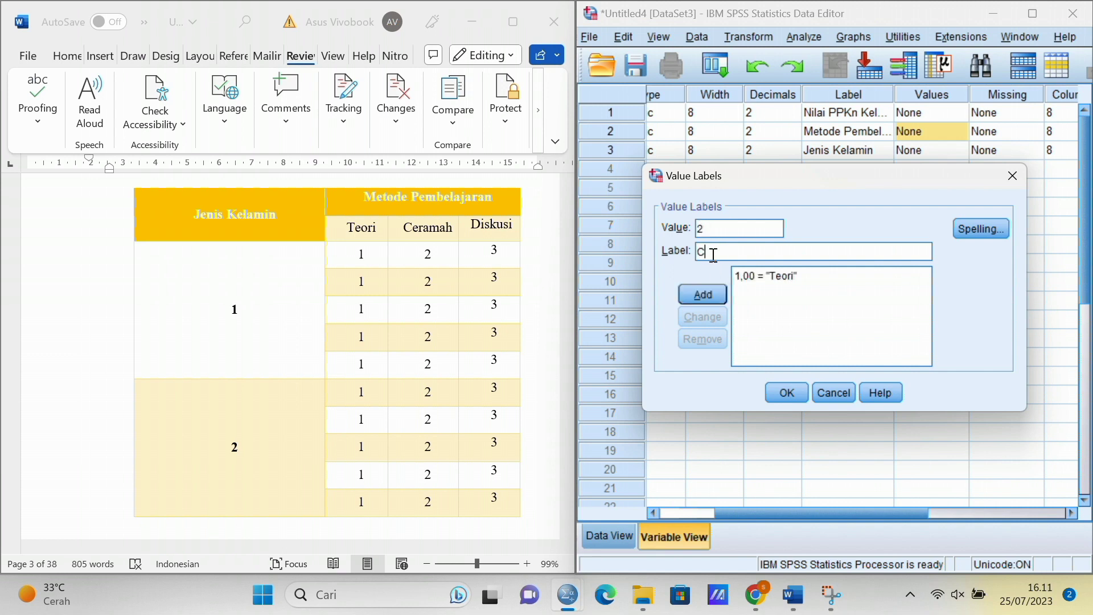
{"action": "left_click", "coordinate": [705, 291]}
{"action": "type", "text": "3"}
{"action": "left_click", "coordinate": [705, 246]}
{"action": "type", "text": "Diskusi"}
{"action": "left_click", "coordinate": [722, 303]}
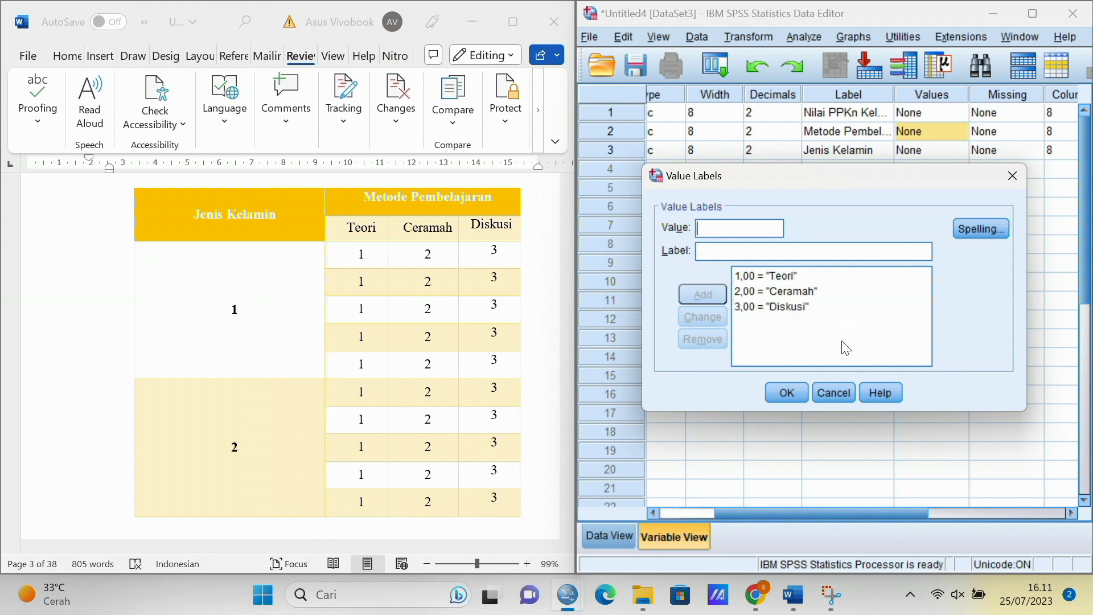
{"action": "left_click", "coordinate": [791, 397]}
Step: Add the value label 1 = "Laki-laki" to the GENDER variable
{"action": "left_click", "coordinate": [849, 150]}
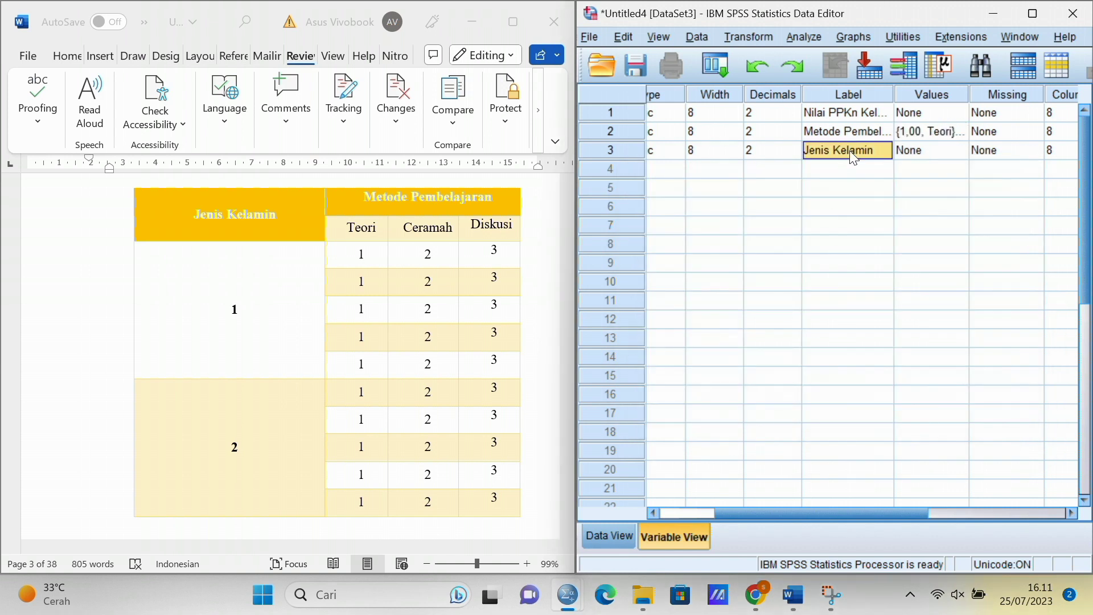
{"action": "left_click", "coordinate": [912, 153]}
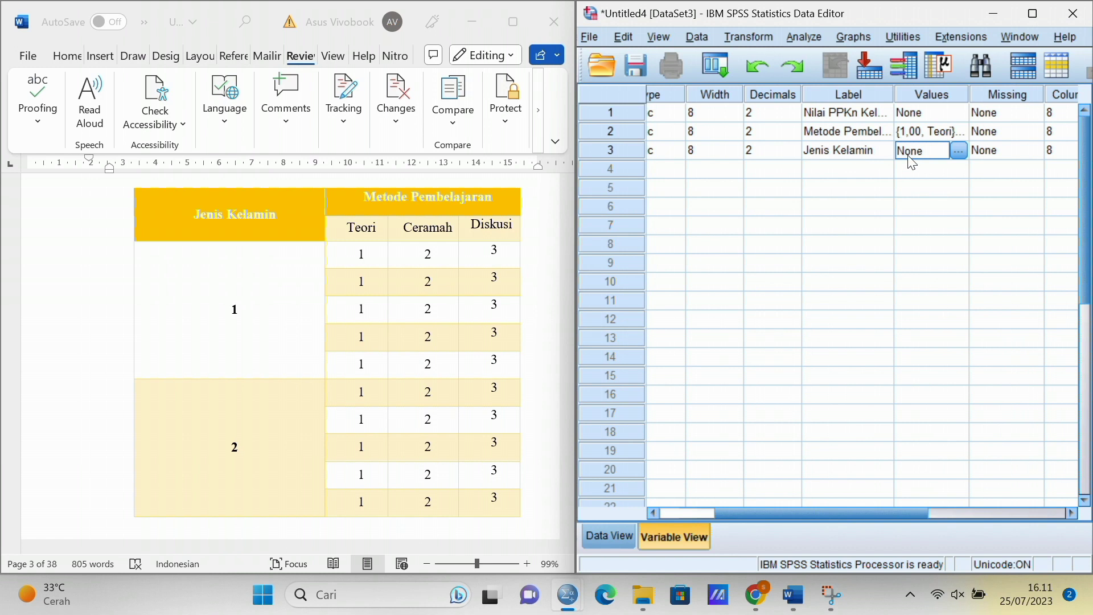
{"action": "left_click", "coordinate": [959, 151]}
{"action": "type", "text": "1"}
{"action": "left_click", "coordinate": [723, 251]}
{"action": "type", "text": "Laki-laki"}
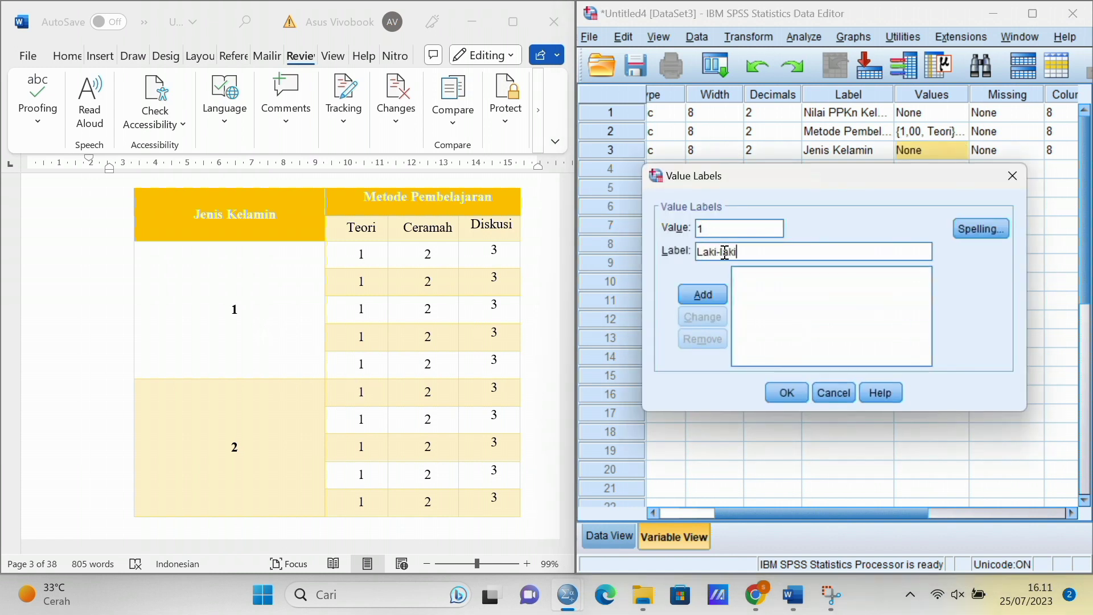
{"action": "left_click", "coordinate": [702, 294]}
Step: Add the value label 2 = "Perempuan" to GENDER and accept the value labels
{"action": "type", "text": "2"}
{"action": "left_click", "coordinate": [713, 256]}
{"action": "type", "text": "Perempuan"}
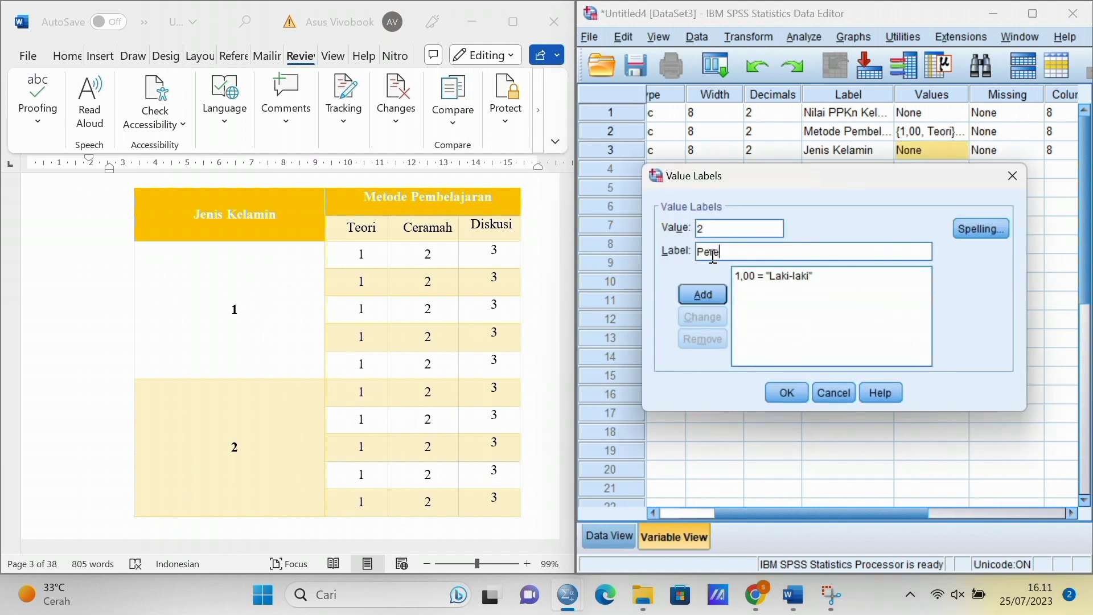
{"action": "left_click", "coordinate": [700, 294]}
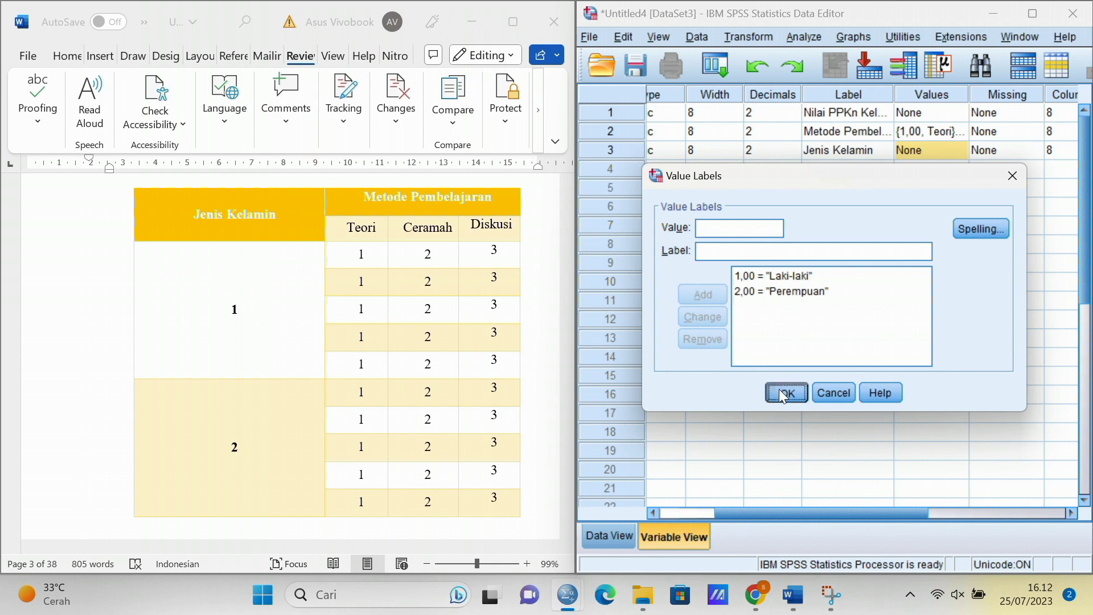
{"action": "left_click", "coordinate": [781, 392]}
Step: Copy the ten Teori scores from the Word score table into HASIL rows 1 to 10 of the SPSS data
{"action": "left_click", "coordinate": [599, 547]}
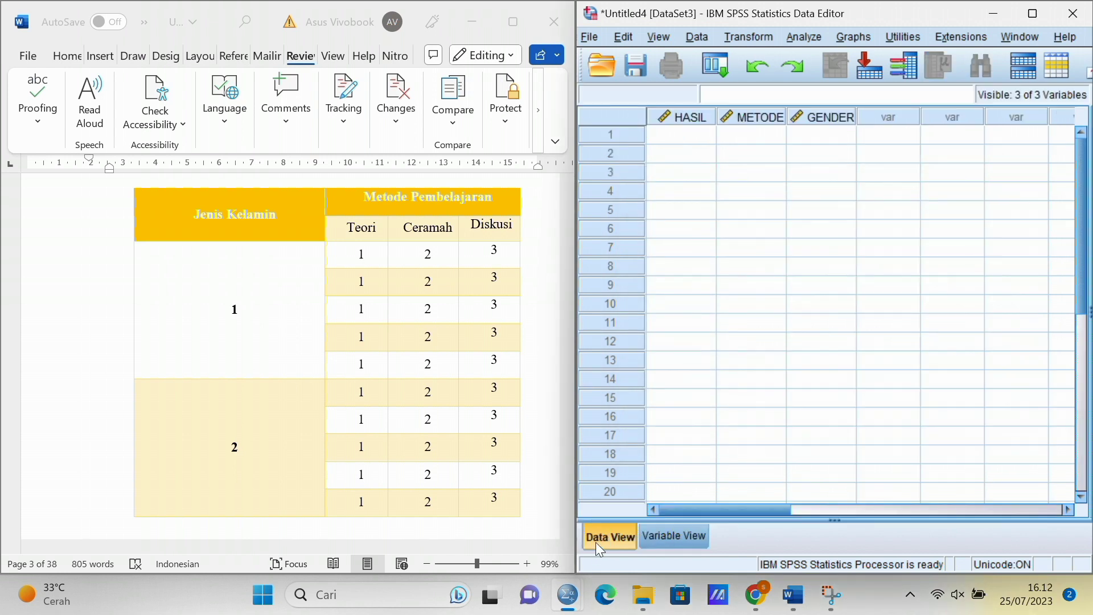
{"action": "left_click", "coordinate": [549, 350]}
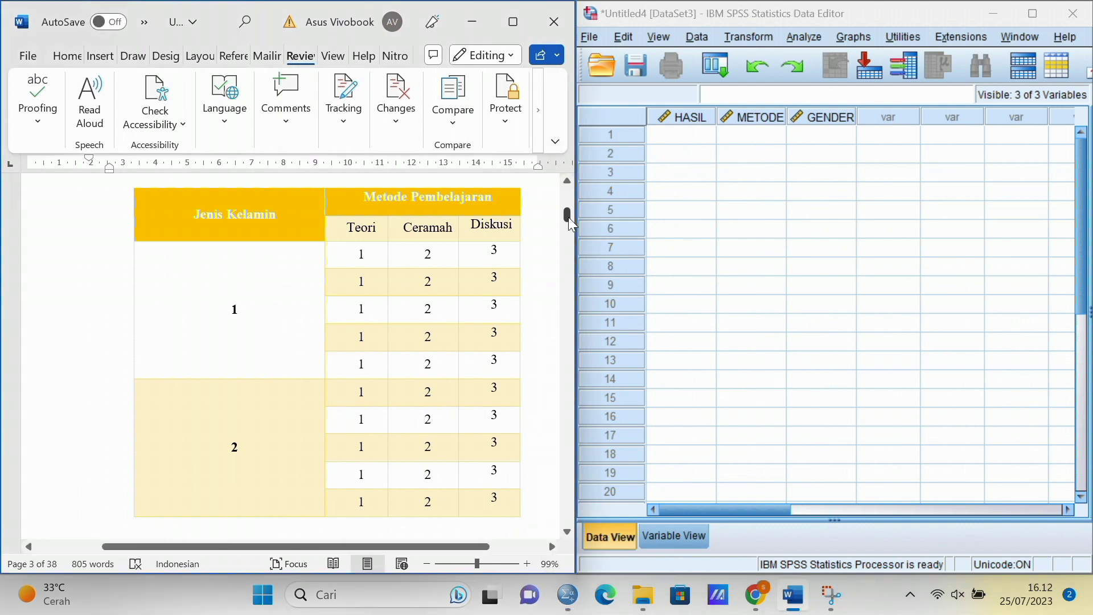
{"action": "left_click_drag", "start_coordinate": [569, 218], "coordinate": [572, 208]}
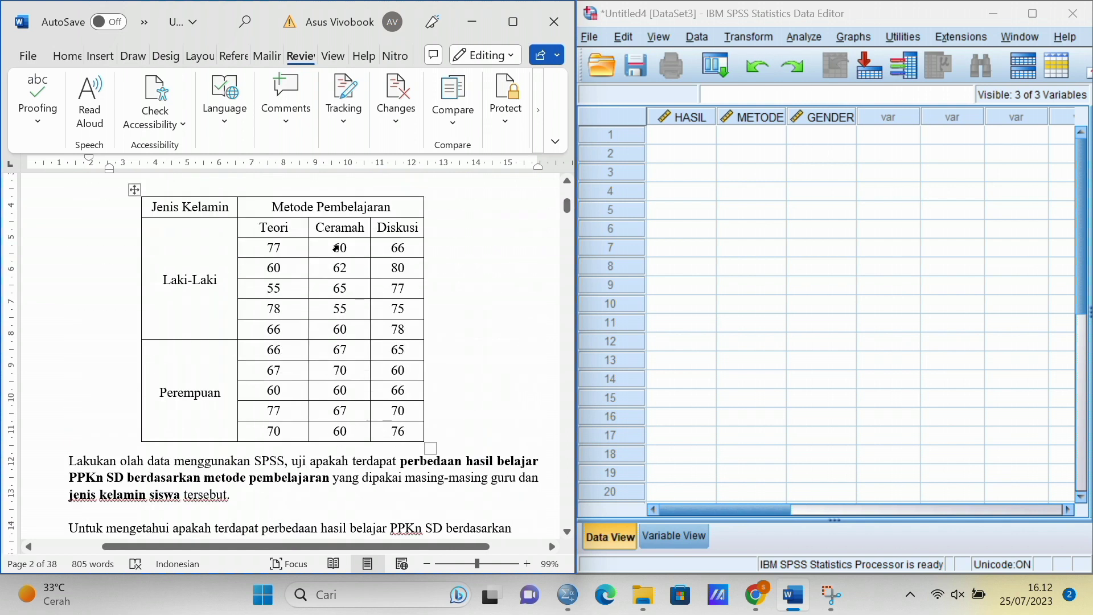
{"action": "left_click_drag", "start_coordinate": [243, 248], "coordinate": [259, 434]}
{"action": "key", "text": "ctrl+c"}
{"action": "right_click", "coordinate": [685, 135]}
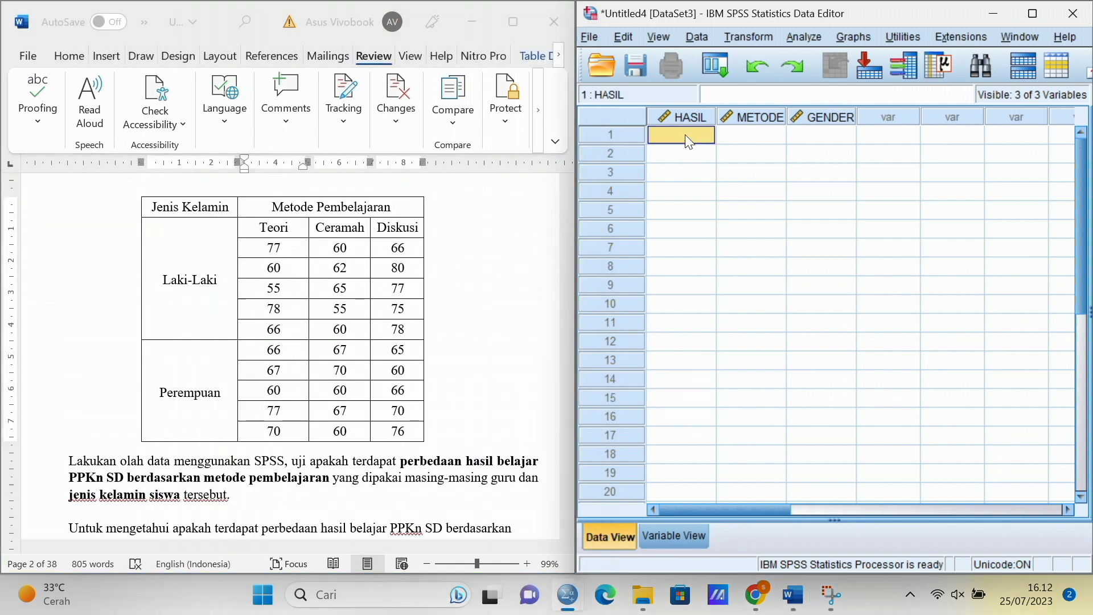
{"action": "left_click", "coordinate": [722, 223]}
Step: Copy the Teori code column of 1s from the Word coding table into METODE rows 1 to 10
{"action": "left_click_drag", "start_coordinate": [572, 208], "coordinate": [571, 216]}
{"action": "left_click_drag", "start_coordinate": [336, 243], "coordinate": [362, 491]}
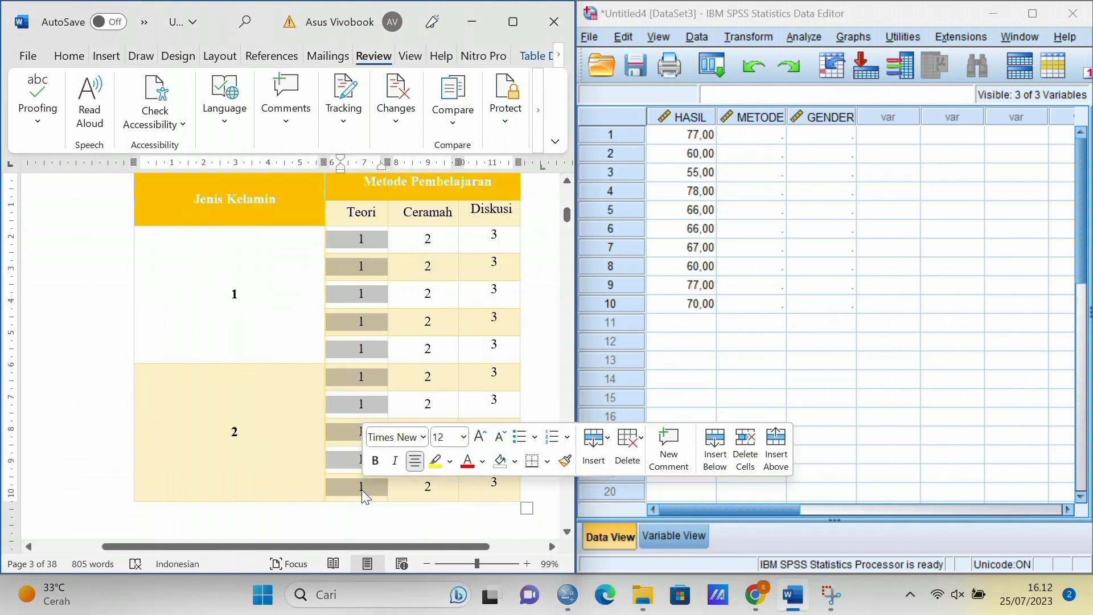
{"action": "key", "text": "ctrl+c"}
{"action": "left_click", "coordinate": [749, 135]}
{"action": "right_click", "coordinate": [753, 142]}
{"action": "left_click", "coordinate": [797, 238]}
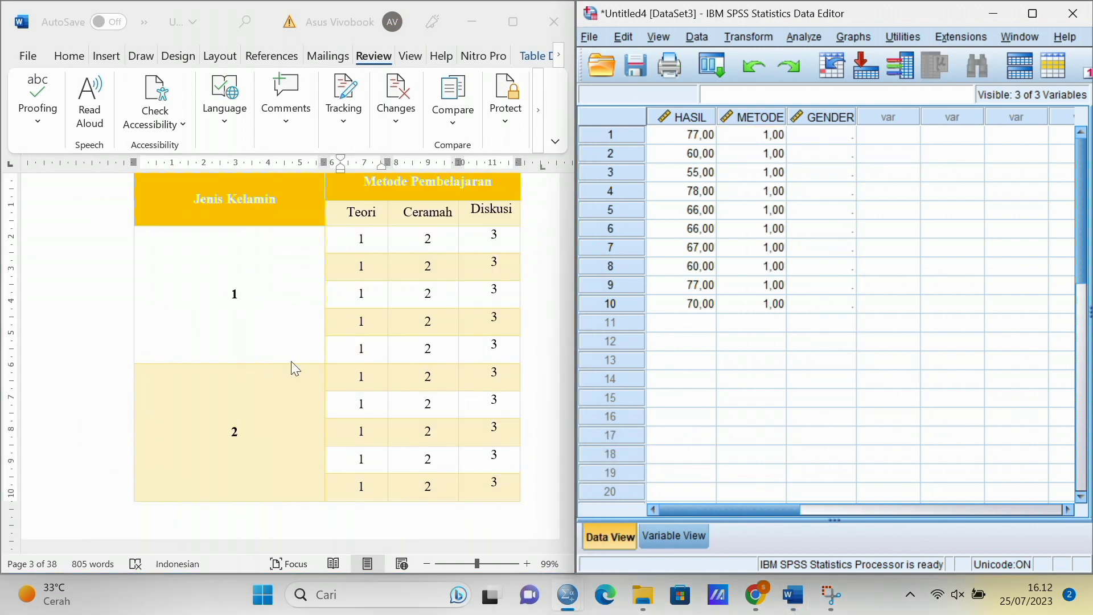
Step: Enter GENDER code 1 in rows 1 to 5 and code 2 in rows 6 to 10
{"action": "left_click", "coordinate": [820, 136]}
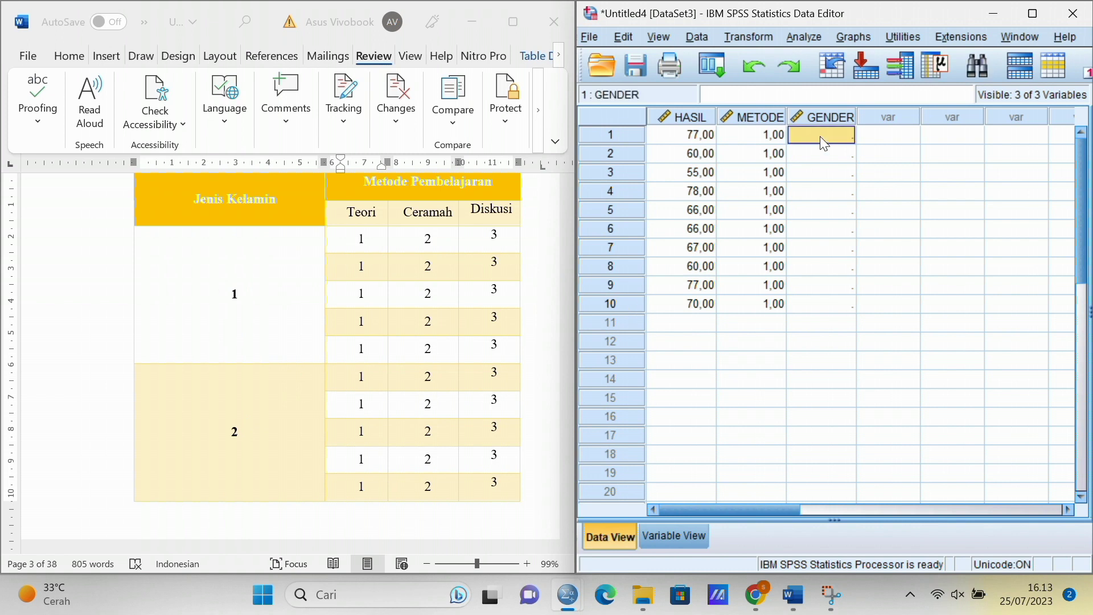
{"action": "type", "text": "1 1 1 1 1 2 2 2 2 2"}
Step: Copy the ten Ceramah scores from the Word score table into HASIL rows 11 to 20
{"action": "left_click", "coordinate": [683, 324]}
{"action": "left_click", "coordinate": [542, 344]}
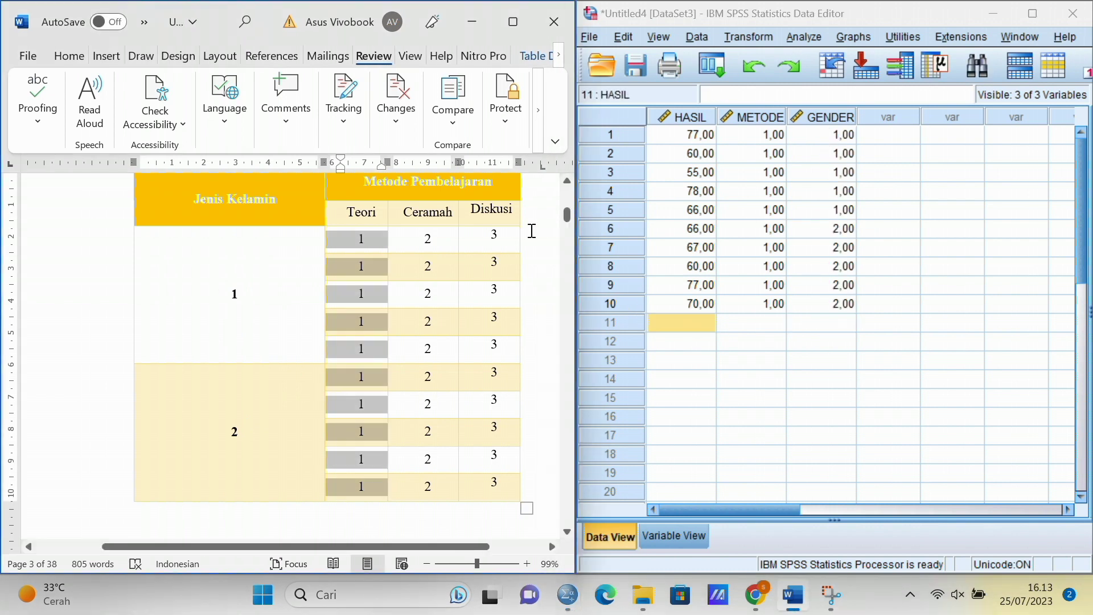
{"action": "scroll", "coordinate": [353, 353], "scroll_direction": "up", "scroll_amount": 10}
{"action": "right_click", "coordinate": [656, 315]}
{"action": "left_click", "coordinate": [700, 417]}
Step: Copy the Ceramah code column of 2s from the Word coding table into METODE rows 11 to 20
{"action": "left_click_drag", "start_coordinate": [567, 210], "coordinate": [571, 215]}
{"action": "left_click", "coordinate": [567, 182]}
{"action": "left_click", "coordinate": [390, 249]}
{"action": "left_click_drag", "start_coordinate": [392, 248], "coordinate": [421, 488]}
{"action": "key", "text": "ctrl+c"}
{"action": "left_click", "coordinate": [766, 322]}
{"action": "right_click", "coordinate": [766, 322]}
{"action": "left_click", "coordinate": [803, 423]}
Step: Enter GENDER code 1 in rows 11 to 15 and code 2 in rows 16 to 20
{"action": "left_click", "coordinate": [800, 326]}
{"action": "type", "text": "1"}
{"action": "key", "text": "Up"}
{"action": "key", "text": "BackSpace"}
{"action": "key", "text": "Up"}
{"action": "key", "text": "BackSpace"}
{"action": "type", "text": "1 1 1 2 2 2 2 2"}
Step: Copy the ten Diskusi scores from the Word score table into HASIL rows 21 to 30
{"action": "left_click_drag", "start_coordinate": [1081, 256], "coordinate": [1080, 342]}
{"action": "left_click", "coordinate": [573, 178]}
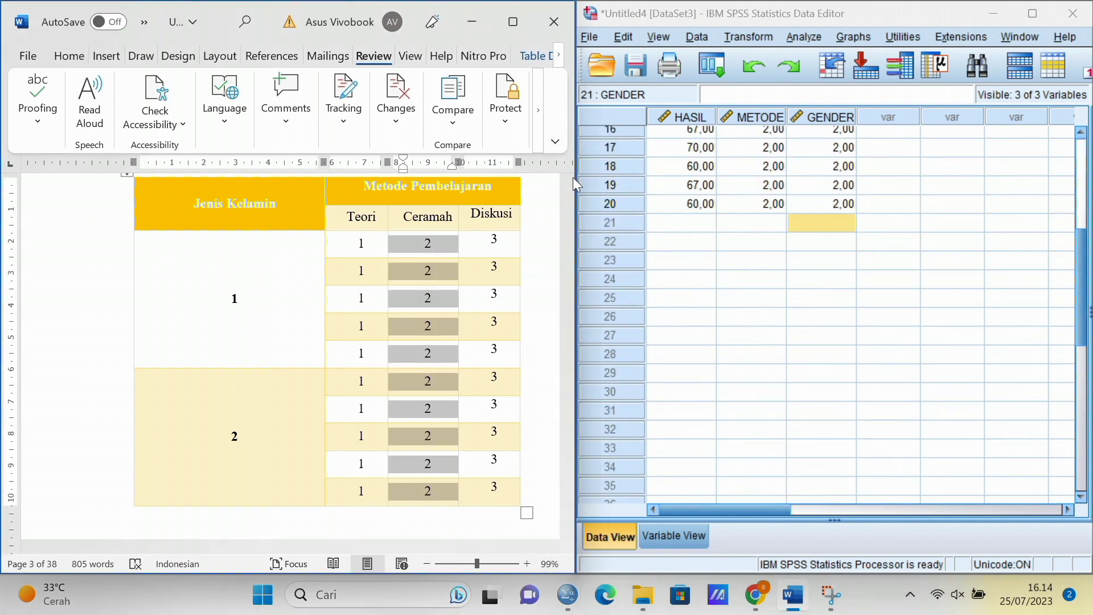
{"action": "left_click_drag", "start_coordinate": [569, 212], "coordinate": [570, 204]}
{"action": "left_click_drag", "start_coordinate": [387, 374], "coordinate": [398, 536]}
{"action": "left_click_drag", "start_coordinate": [400, 288], "coordinate": [399, 476]}
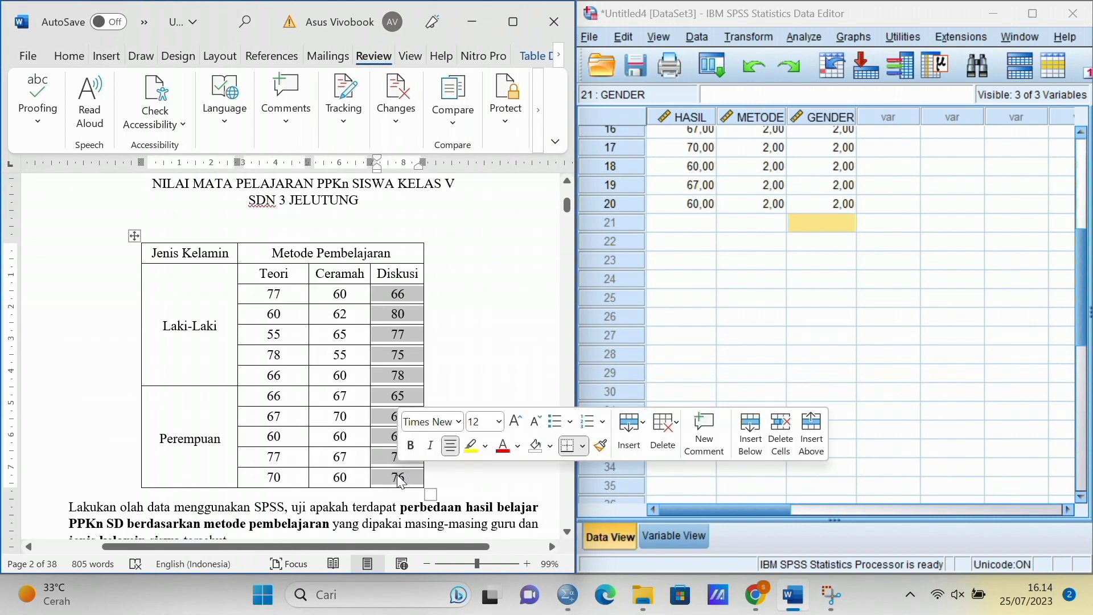
{"action": "key", "text": "ctrl+c"}
{"action": "left_click", "coordinate": [666, 227]}
{"action": "right_click", "coordinate": [665, 226]}
{"action": "left_click", "coordinate": [697, 328]}
Step: Copy the Diskusi code column of 3s from the Word coding table into METODE rows 21 to 30
{"action": "left_click", "coordinate": [568, 525]}
{"action": "scroll", "coordinate": [563, 531], "scroll_direction": "down", "scroll_amount": 10}
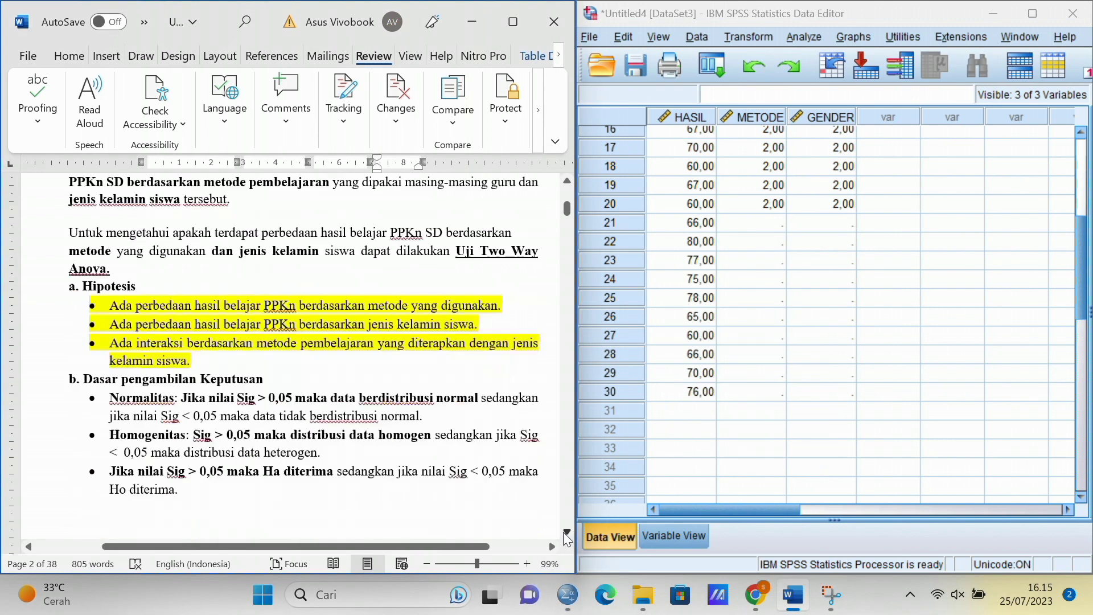
{"action": "left_click_drag", "start_coordinate": [483, 221], "coordinate": [490, 471]}
{"action": "key", "text": "ctrl+c"}
{"action": "left_click", "coordinate": [746, 228]}
{"action": "right_click", "coordinate": [746, 228]}
{"action": "left_click", "coordinate": [779, 314]}
Step: Enter GENDER code 1 in rows 21 to 25 and code 2 in rows 26 to 30
{"action": "left_click", "coordinate": [809, 227]}
{"action": "type", "text": "1 1 1 1 1 2 2 2 2 2"}
{"action": "left_click_drag", "start_coordinate": [1080, 234], "coordinate": [1077, 121]}
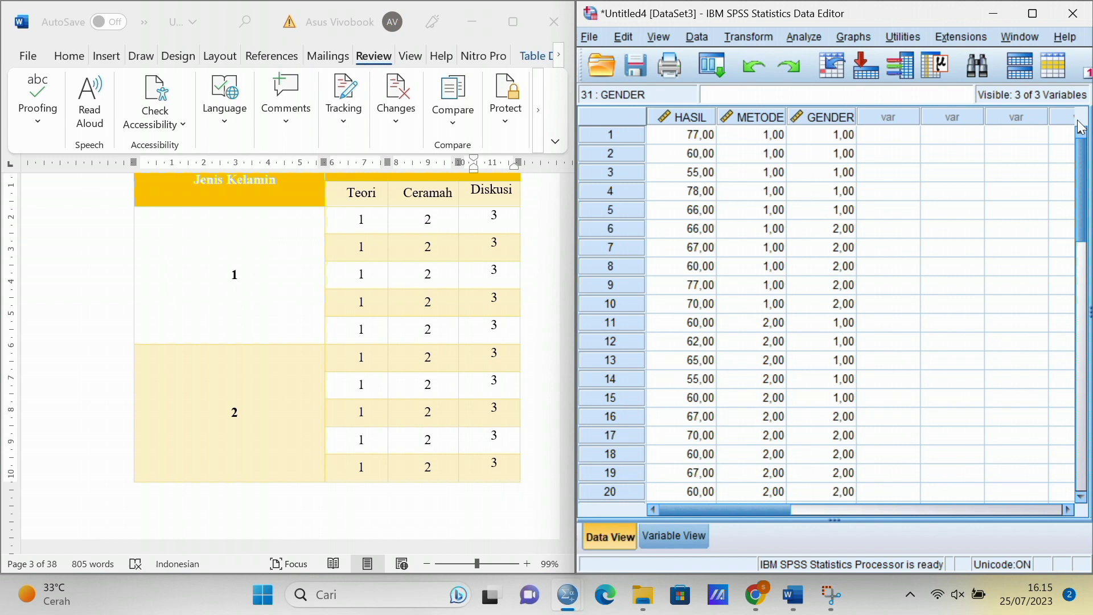
Step: Widen the SPSS data editor beside the Word document and show the document's Hipotesis and Dasar pengambilan Keputusan sections
{"action": "left_click_drag", "start_coordinate": [576, 163], "coordinate": [476, 171]}
{"action": "left_click_drag", "start_coordinate": [268, 547], "coordinate": [322, 550]}
{"action": "left_click", "coordinate": [469, 190]}
{"action": "left_click", "coordinate": [468, 190]}
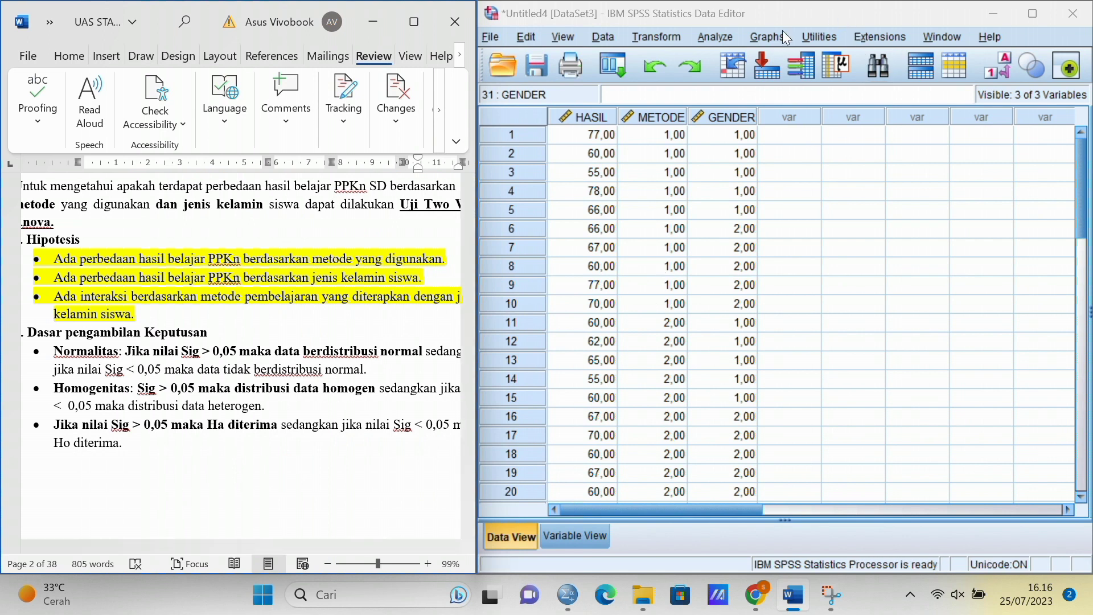
Step: Set up an Explore analysis with Nilai PPKn Kelas V as dependent and Metode Pembelajaran and Jenis Kelamin as factors
{"action": "left_click", "coordinate": [715, 35]}
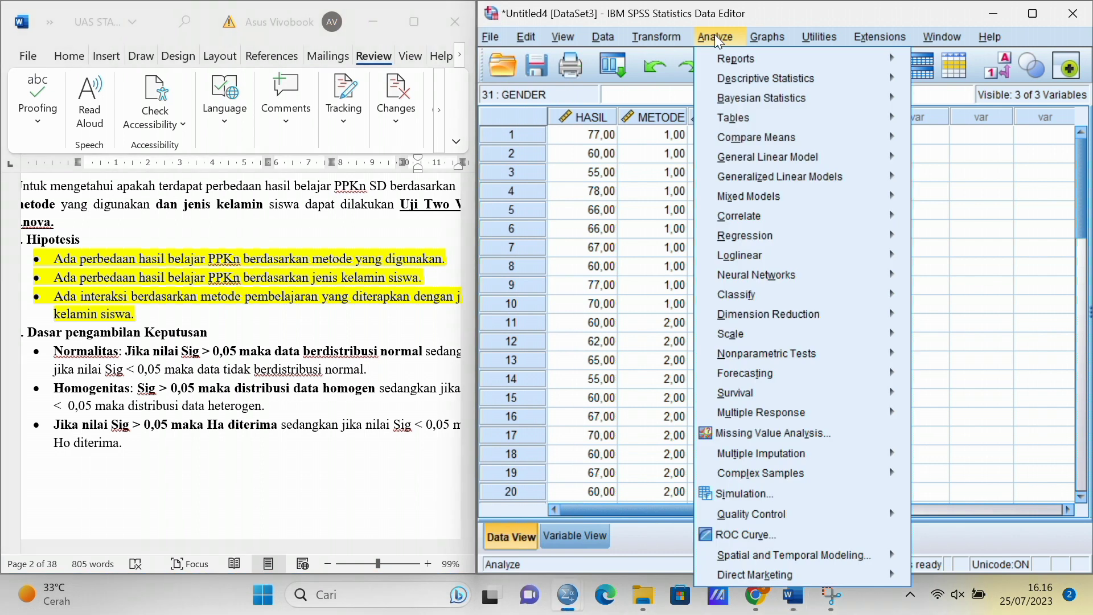
{"action": "mouse_move", "coordinate": [743, 85]}
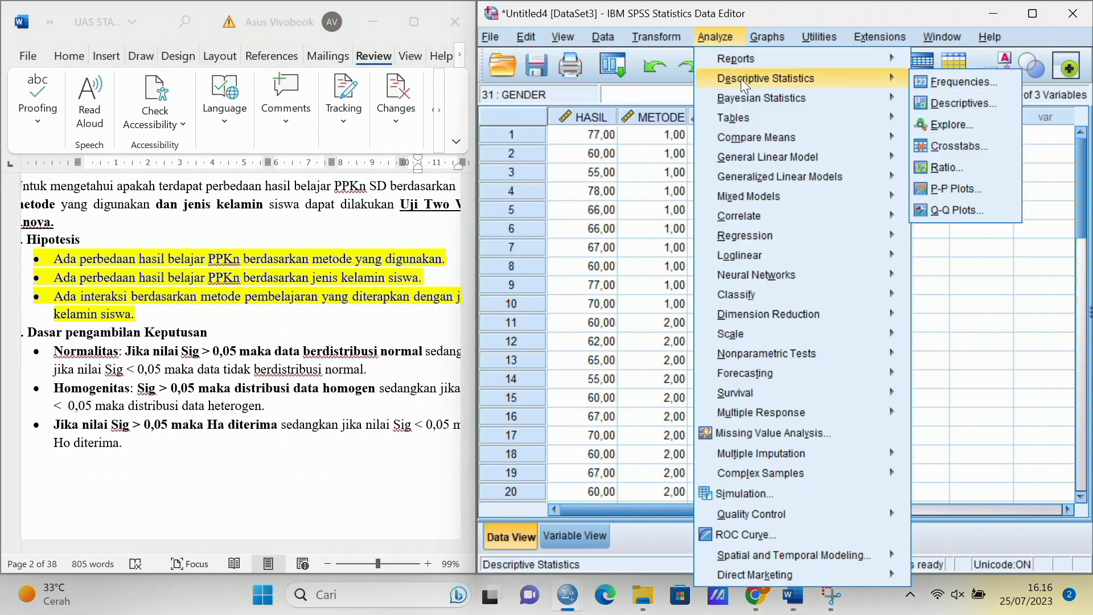
{"action": "left_click", "coordinate": [926, 131]}
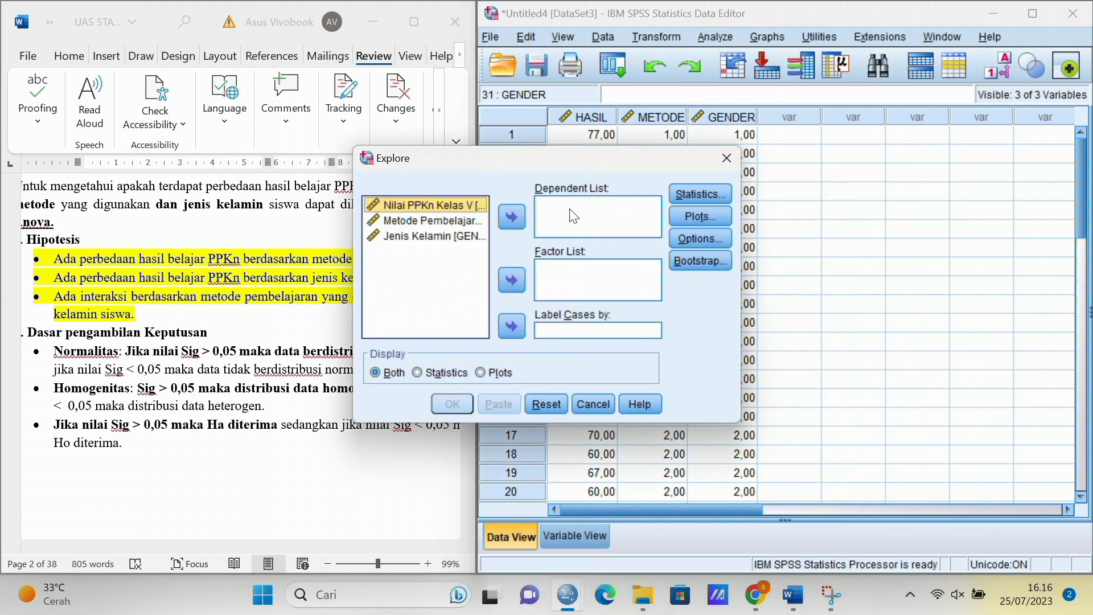
{"action": "left_click", "coordinate": [507, 223]}
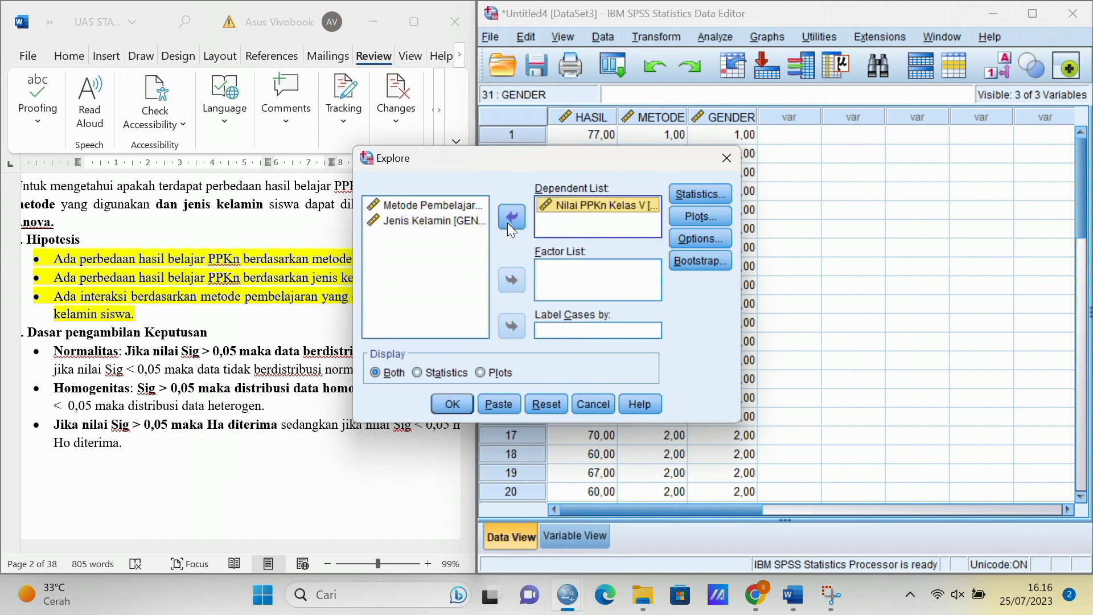
{"action": "left_click", "coordinate": [462, 206]}
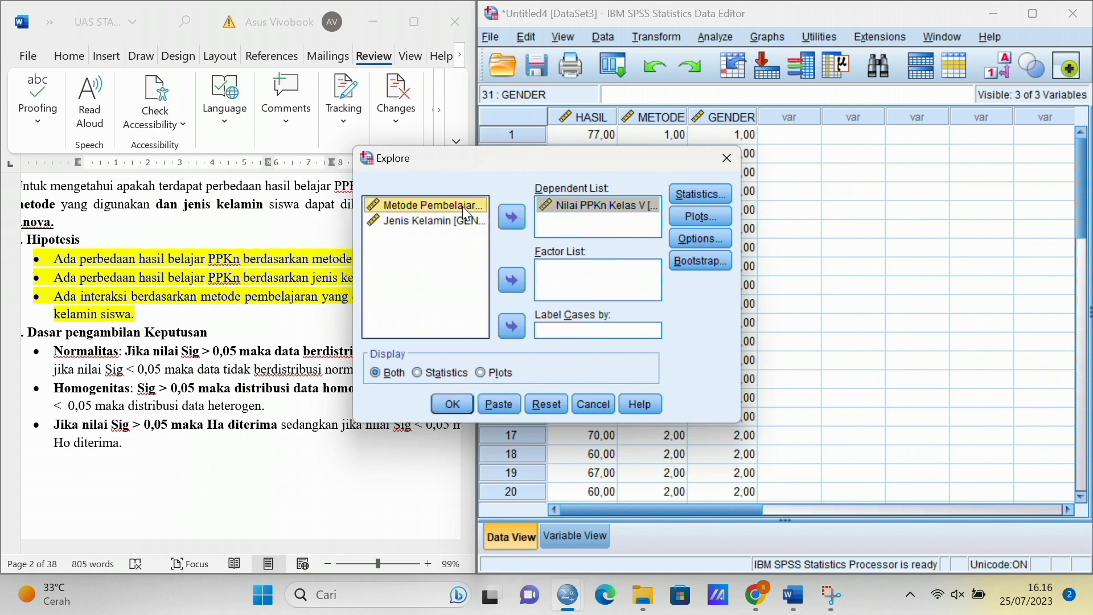
{"action": "key", "text": "shift+Down"}
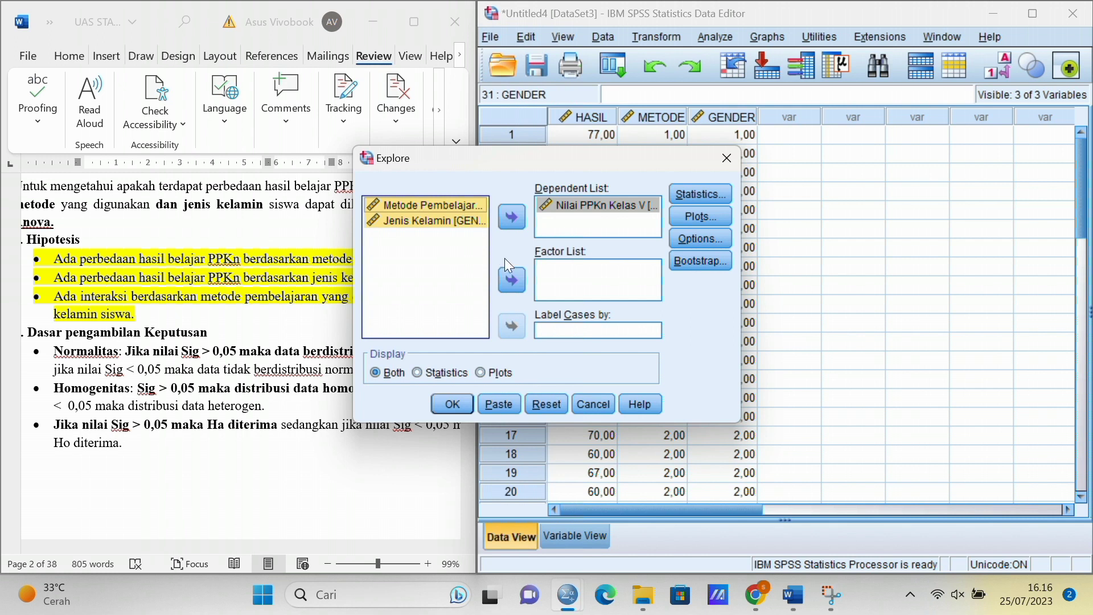
{"action": "left_click", "coordinate": [513, 274]}
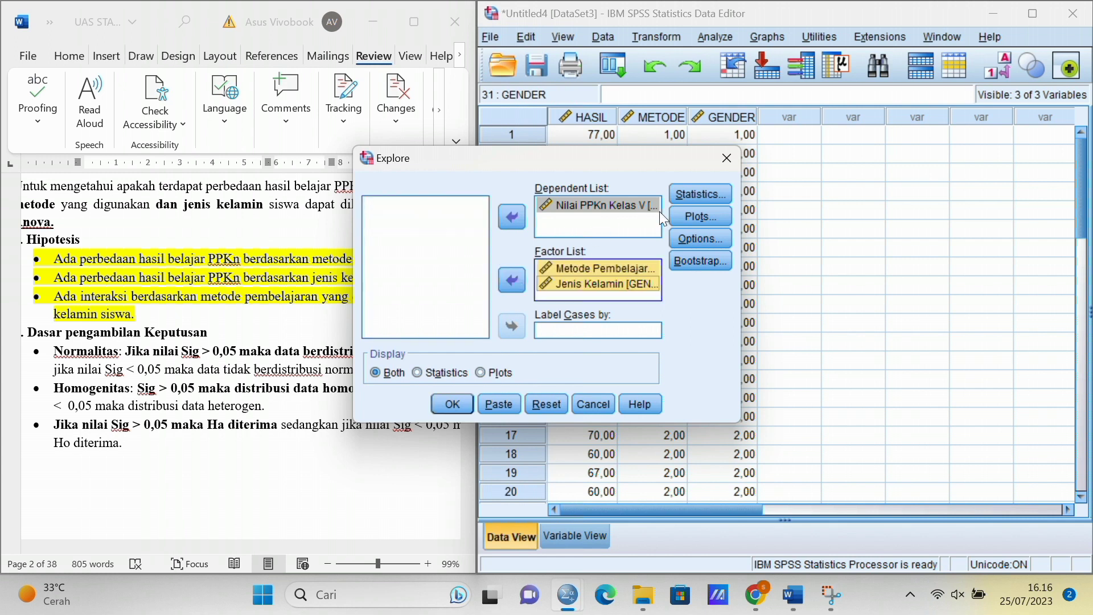
Step: Enable normality plots with tests, run the Explore analysis and view the Tests of Normality table
{"action": "left_click", "coordinate": [675, 220]}
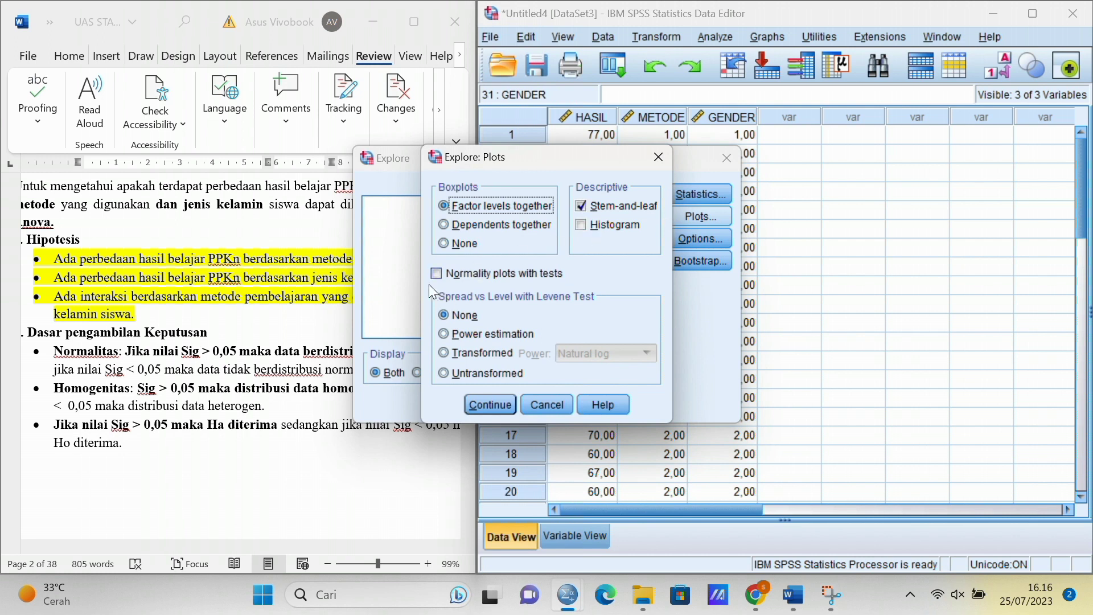
{"action": "left_click", "coordinate": [438, 276]}
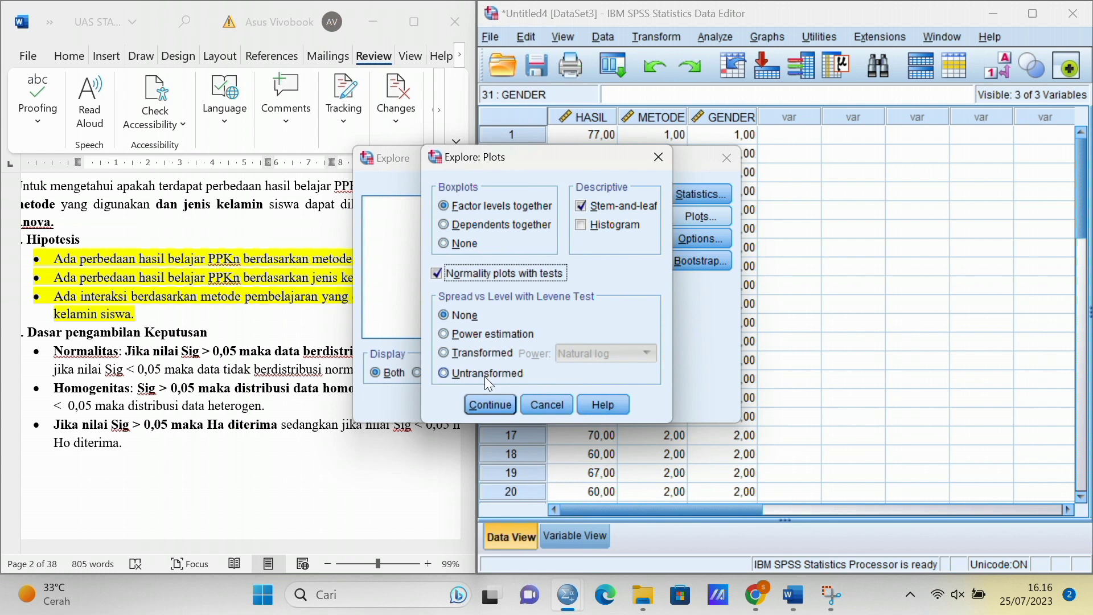
{"action": "left_click", "coordinate": [489, 400]}
{"action": "key", "text": "Return"}
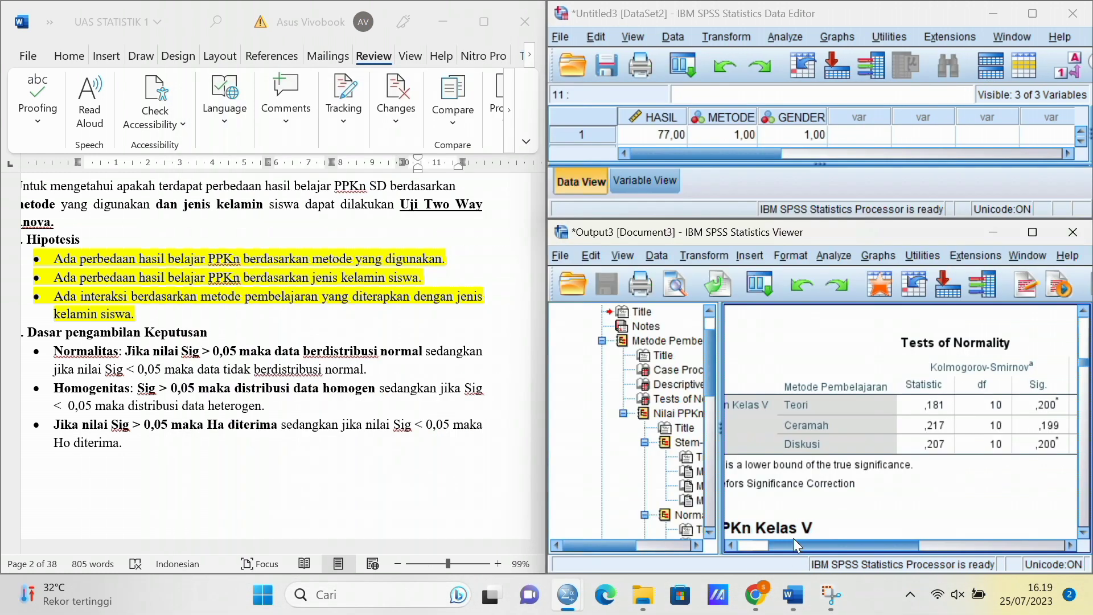
{"action": "left_click_drag", "start_coordinate": [794, 538], "coordinate": [886, 524]}
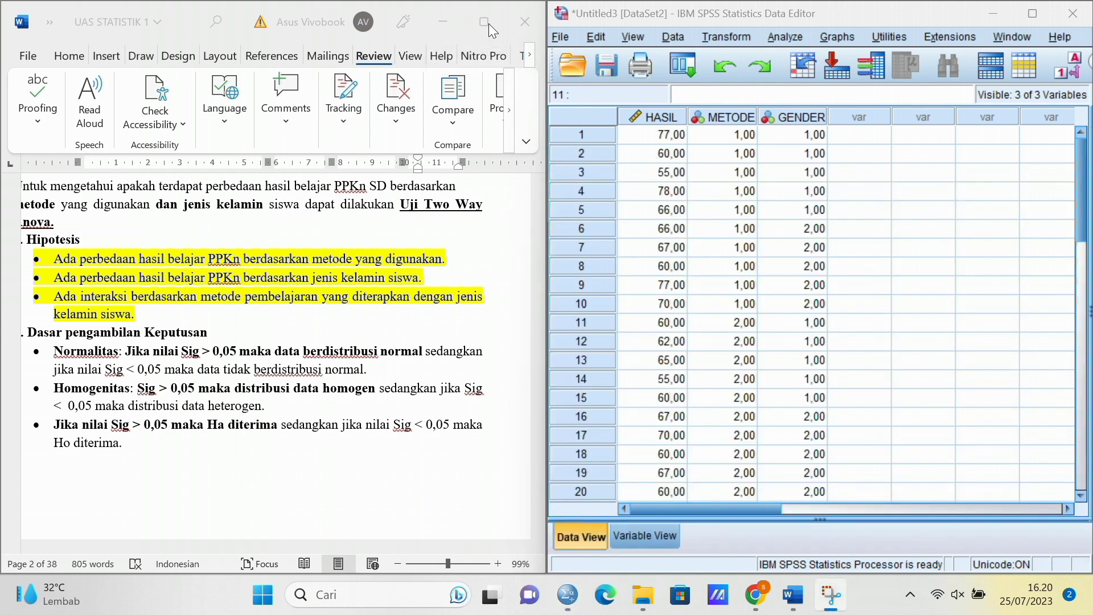
Step: Set up a Univariate General Linear Model with Nilai PPKn Kelas V as dependent and Metode Pembelajaran and Jenis Kelamin as fixed factors
{"action": "left_click", "coordinate": [777, 40]}
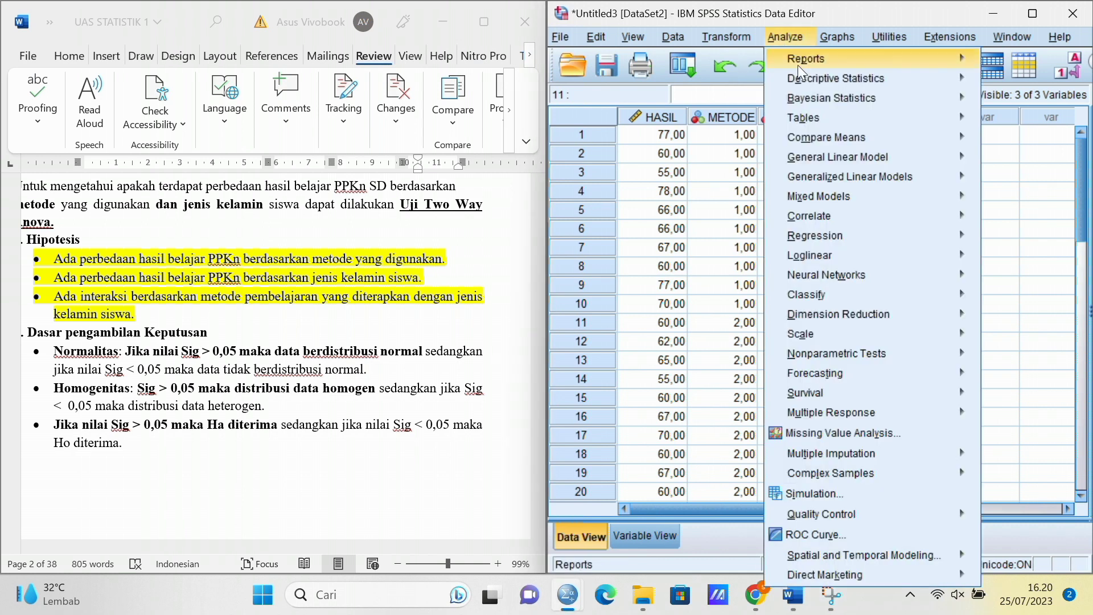
{"action": "mouse_move", "coordinate": [801, 152]}
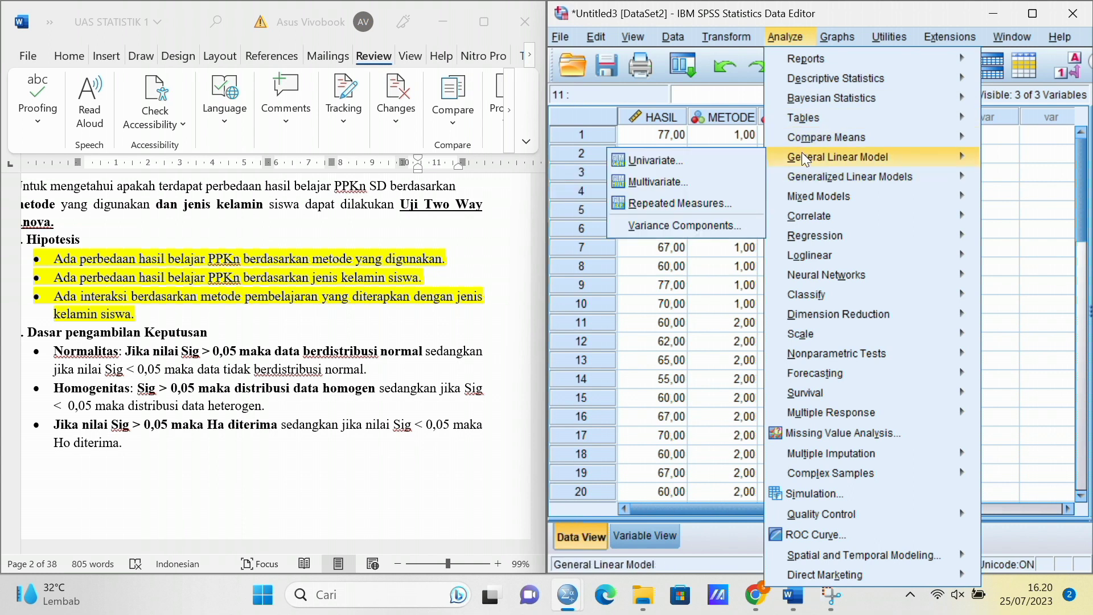
{"action": "left_click", "coordinate": [729, 164]}
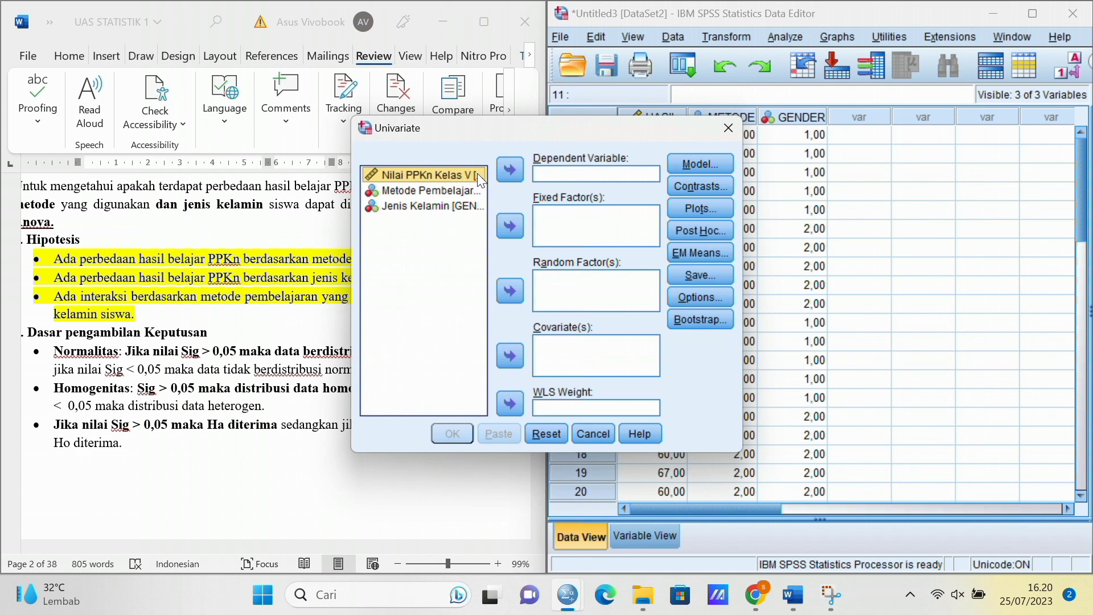
{"action": "left_click", "coordinate": [512, 167]}
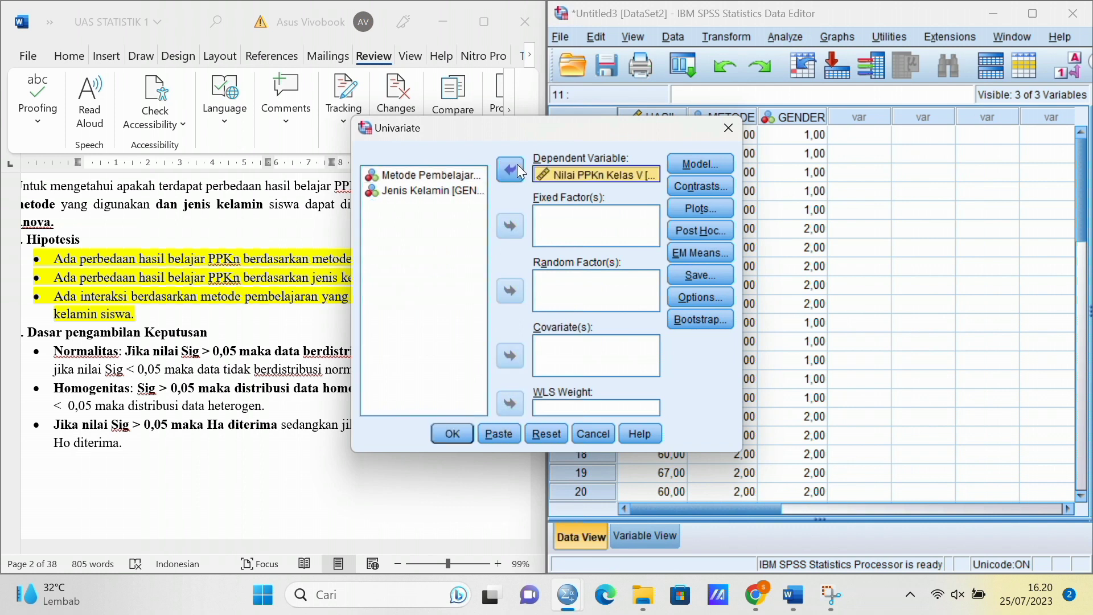
{"action": "left_click", "coordinate": [466, 194], "text": "shift"}
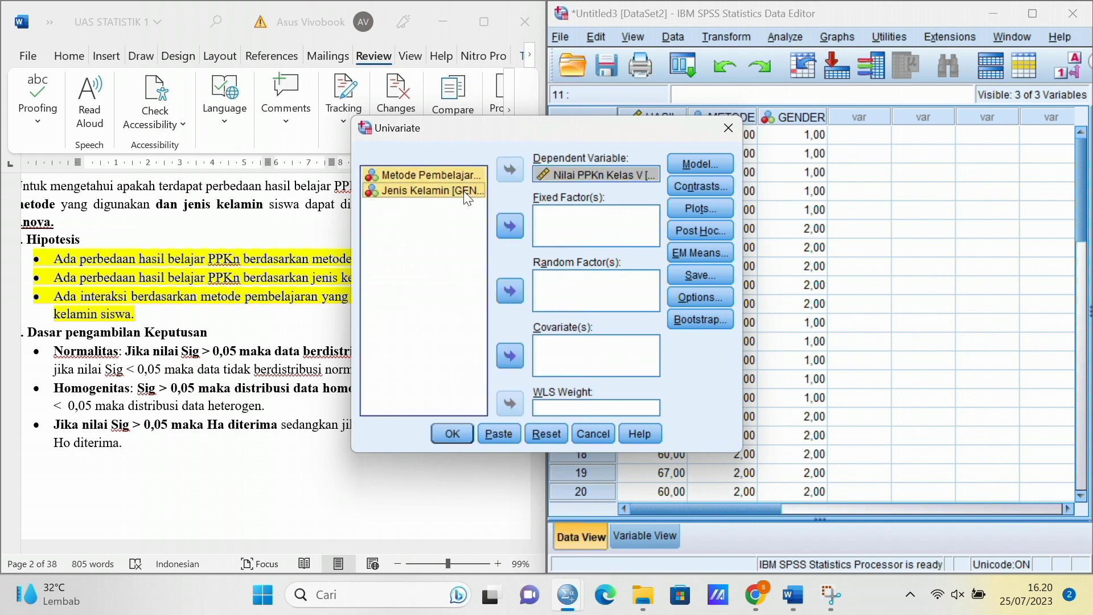
{"action": "left_click", "coordinate": [515, 225]}
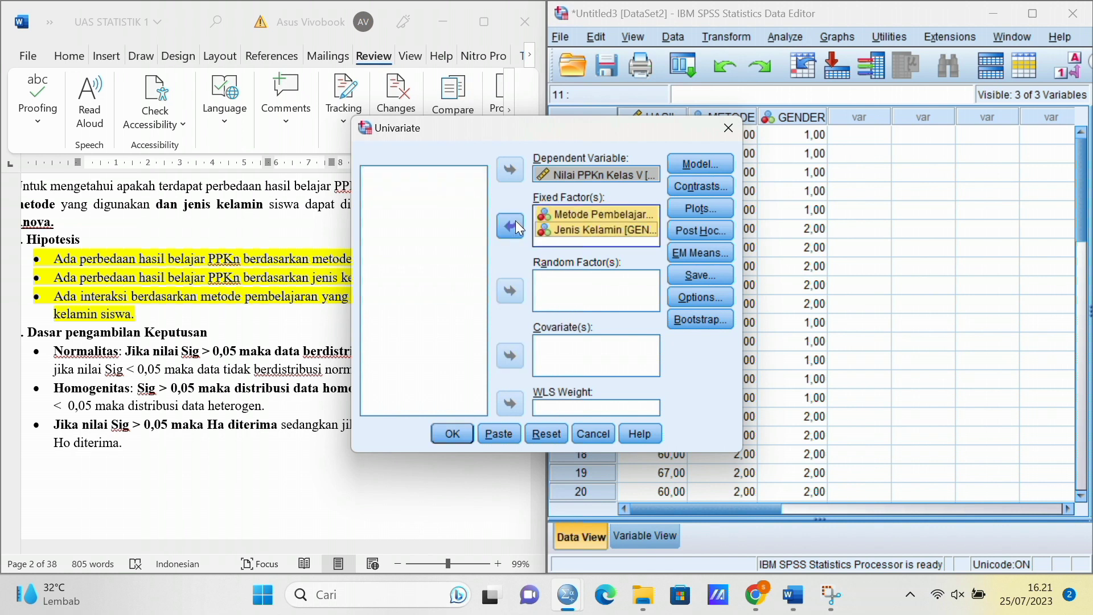
Step: Build the Univariate model from custom-chosen terms: METODE, GENDER and the GENDER*METODE interaction, with Type III sum of squares
{"action": "left_click", "coordinate": [705, 161]}
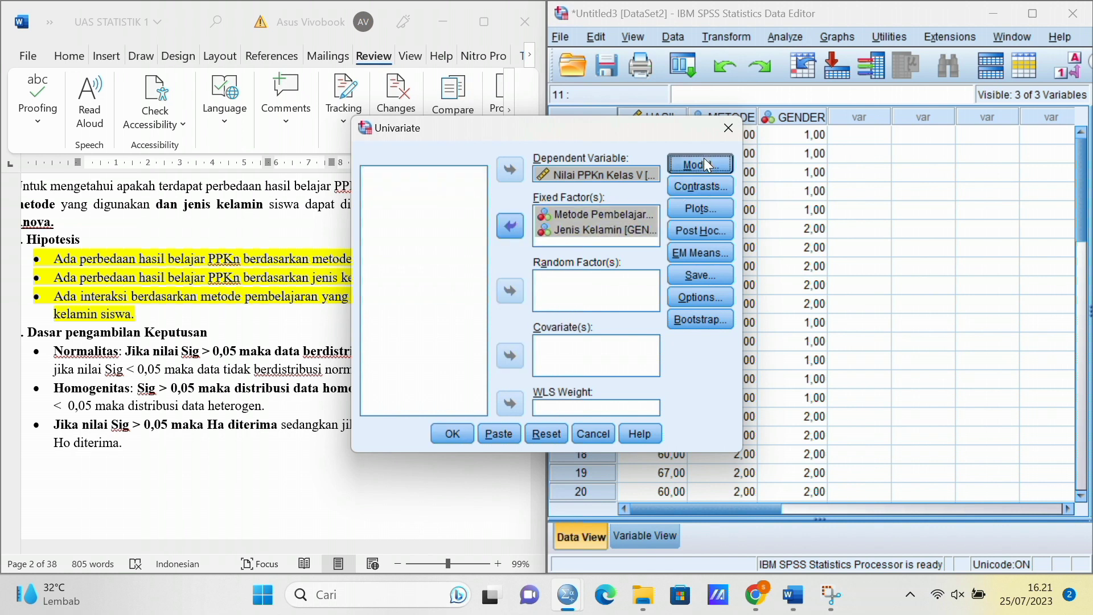
{"action": "left_click", "coordinate": [419, 136]}
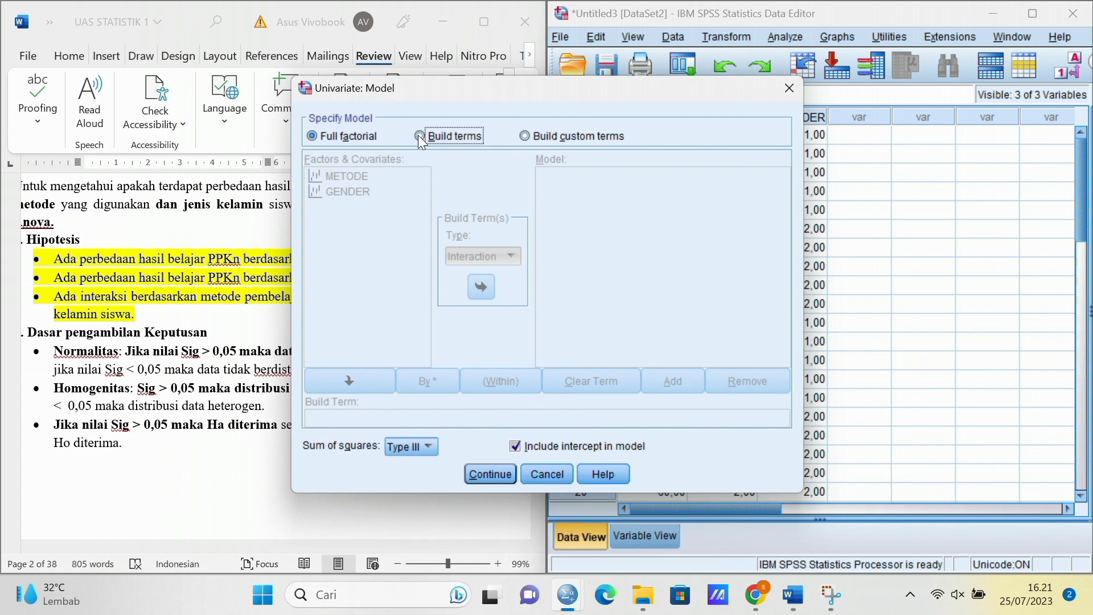
{"action": "left_click", "coordinate": [481, 286]}
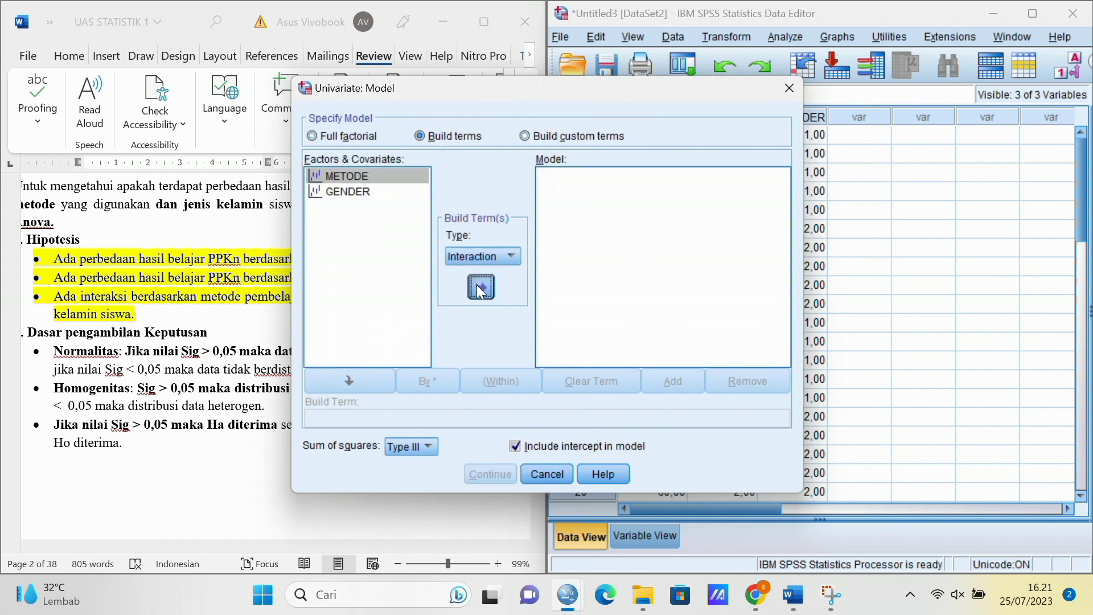
{"action": "left_click", "coordinate": [392, 195]}
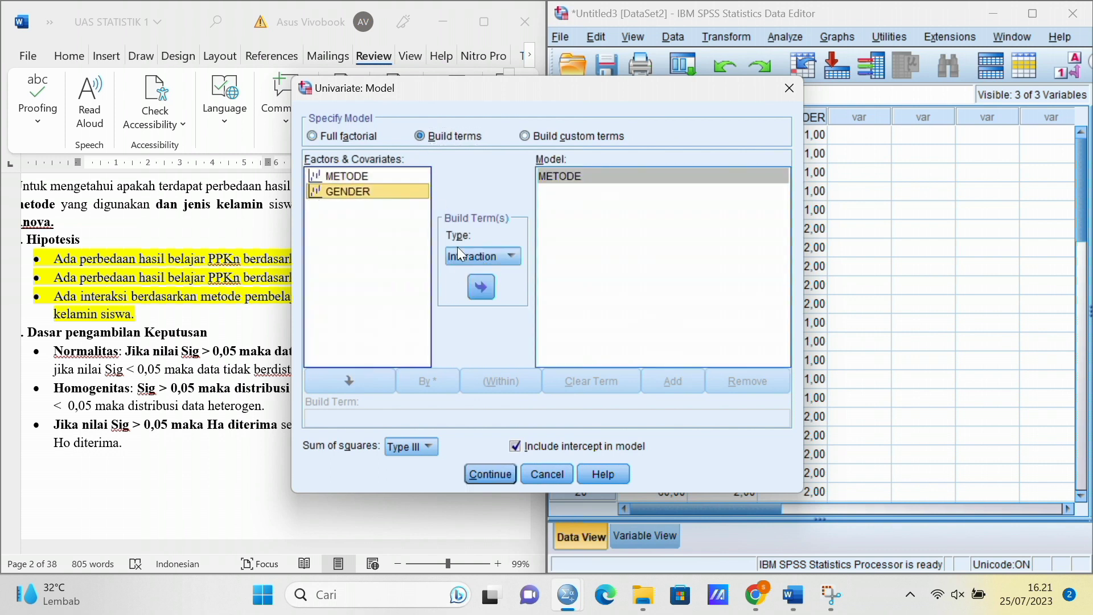
{"action": "left_click", "coordinate": [483, 288]}
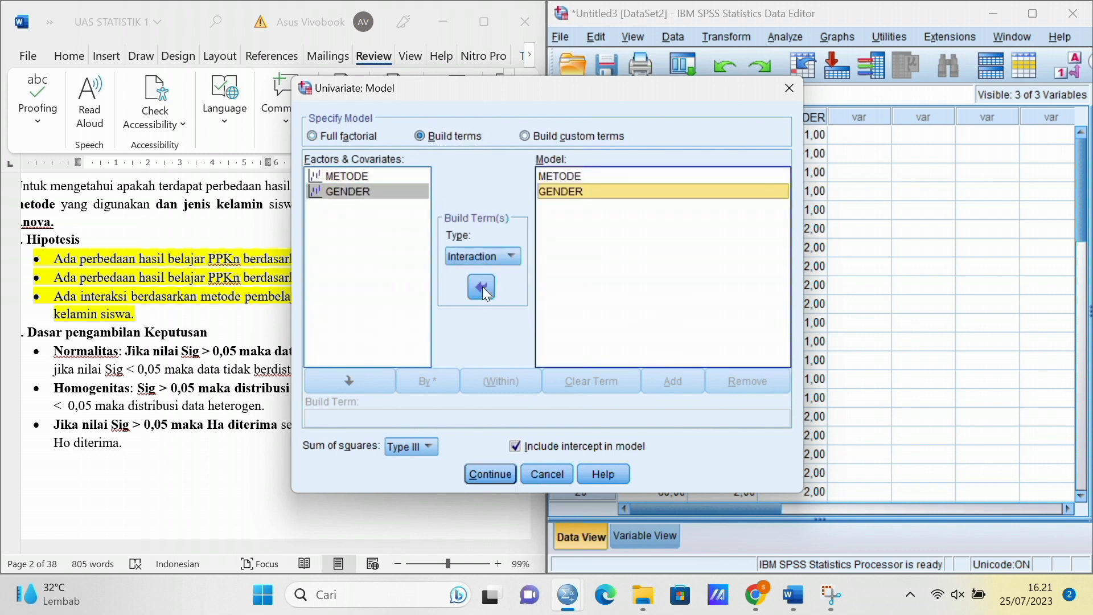
{"action": "left_click", "coordinate": [391, 184]}
{"action": "key", "text": "ctrl+a"}
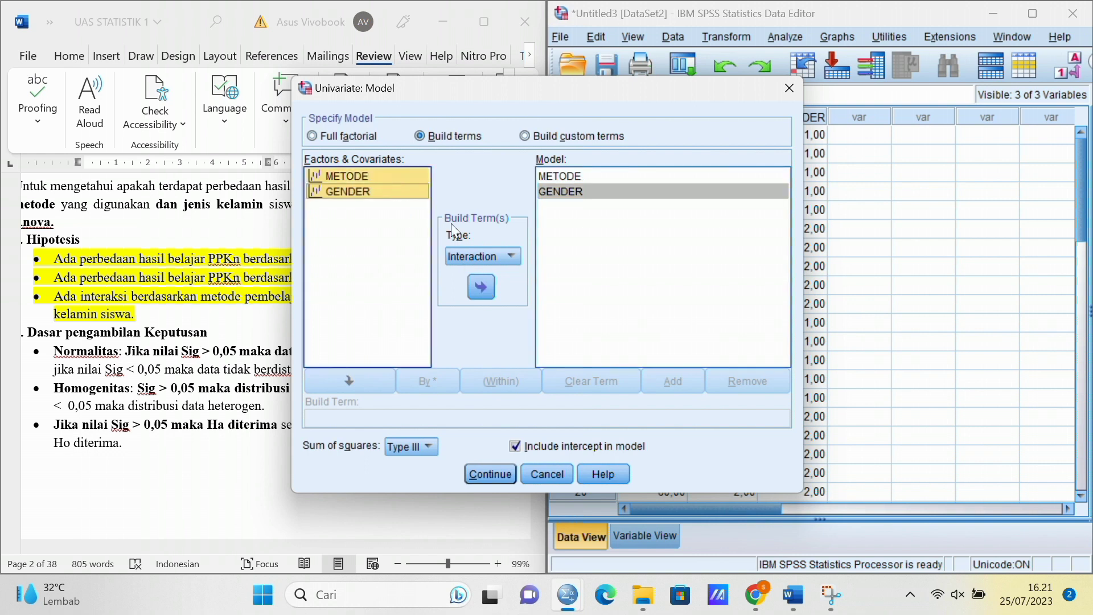
{"action": "left_click", "coordinate": [481, 280]}
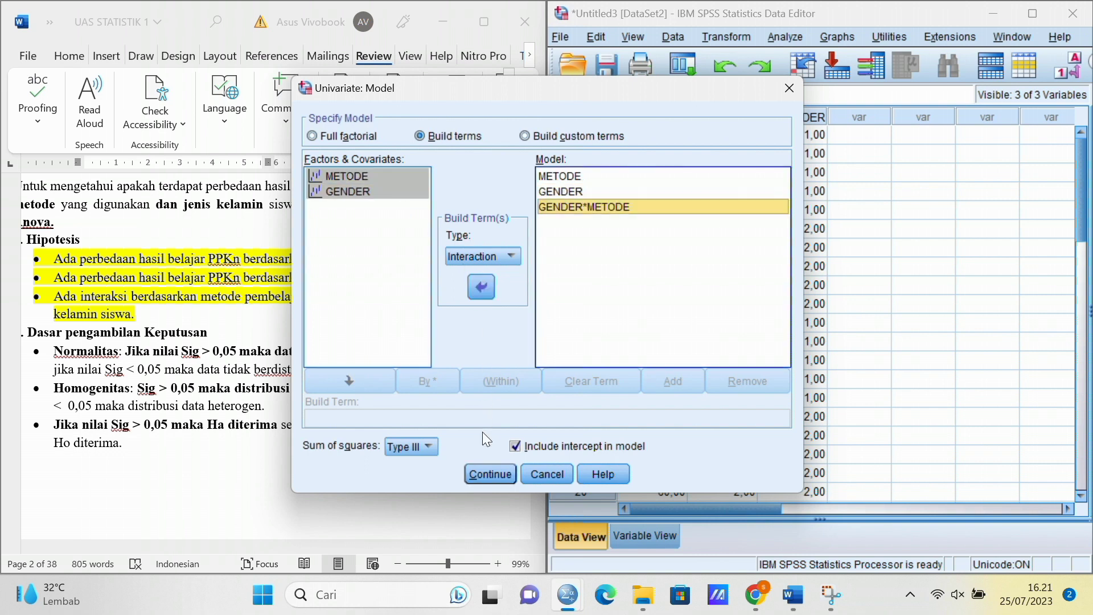
{"action": "left_click", "coordinate": [489, 473]}
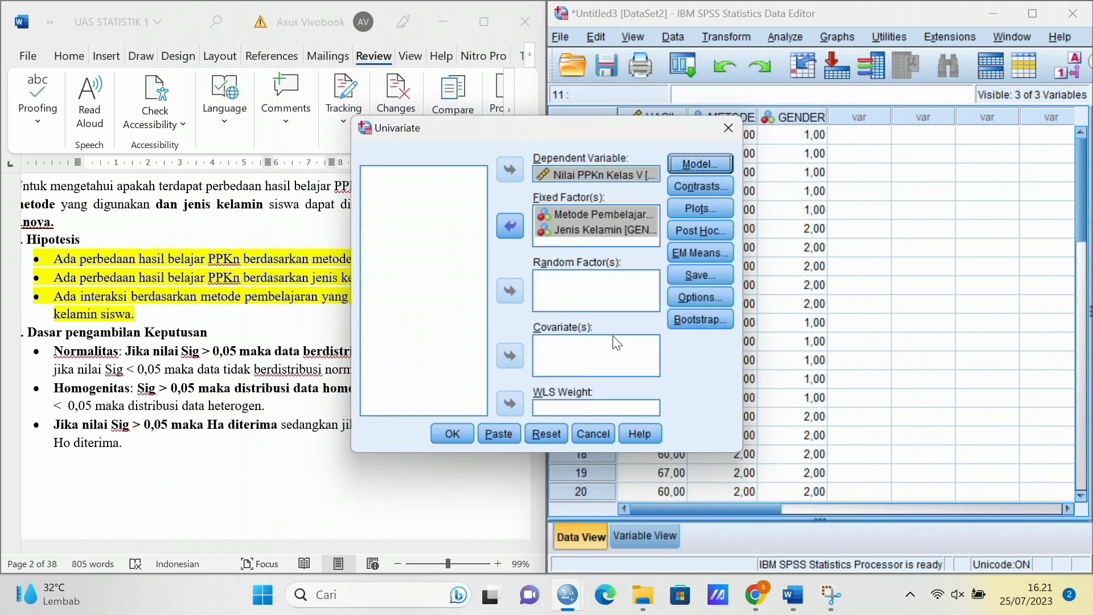
Step: Enable descriptive statistics and homogeneity tests for the Univariate analysis and run it
{"action": "left_click", "coordinate": [677, 295]}
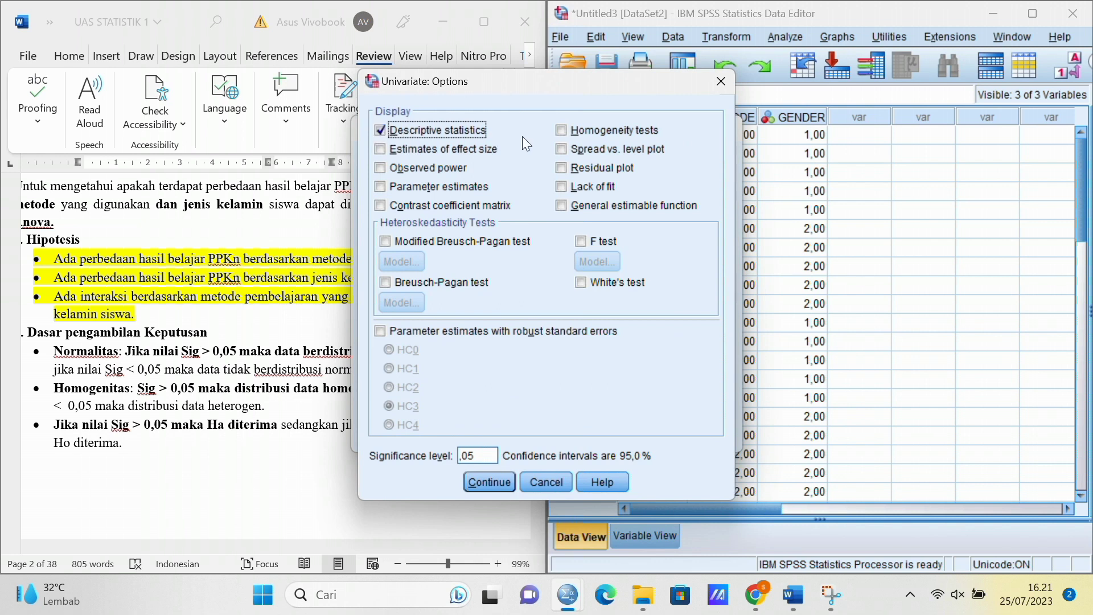
{"action": "left_click", "coordinate": [560, 132]}
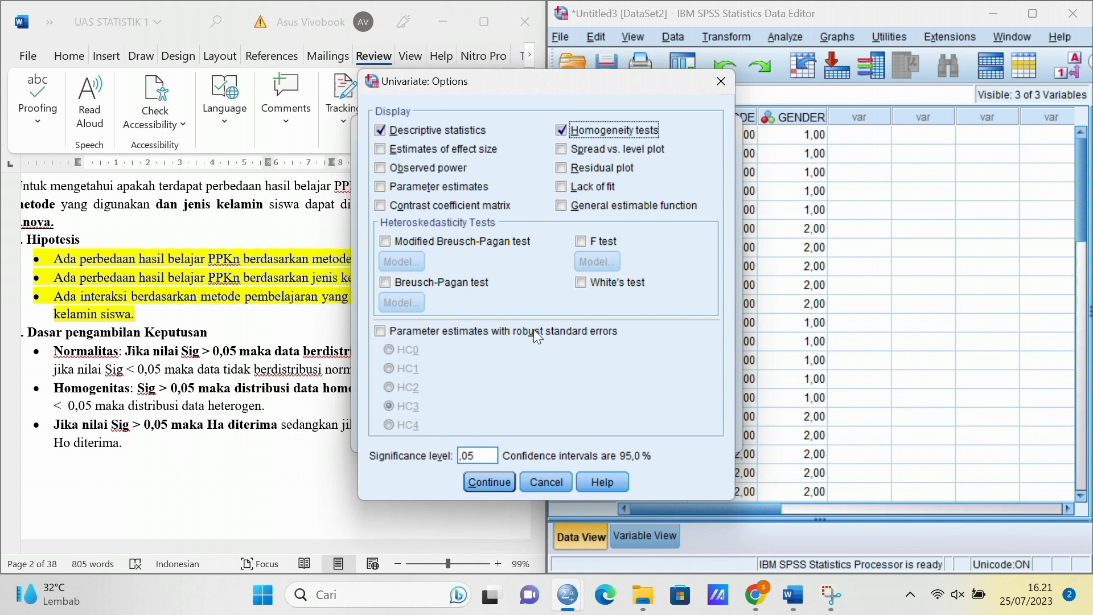
{"action": "left_click", "coordinate": [497, 484]}
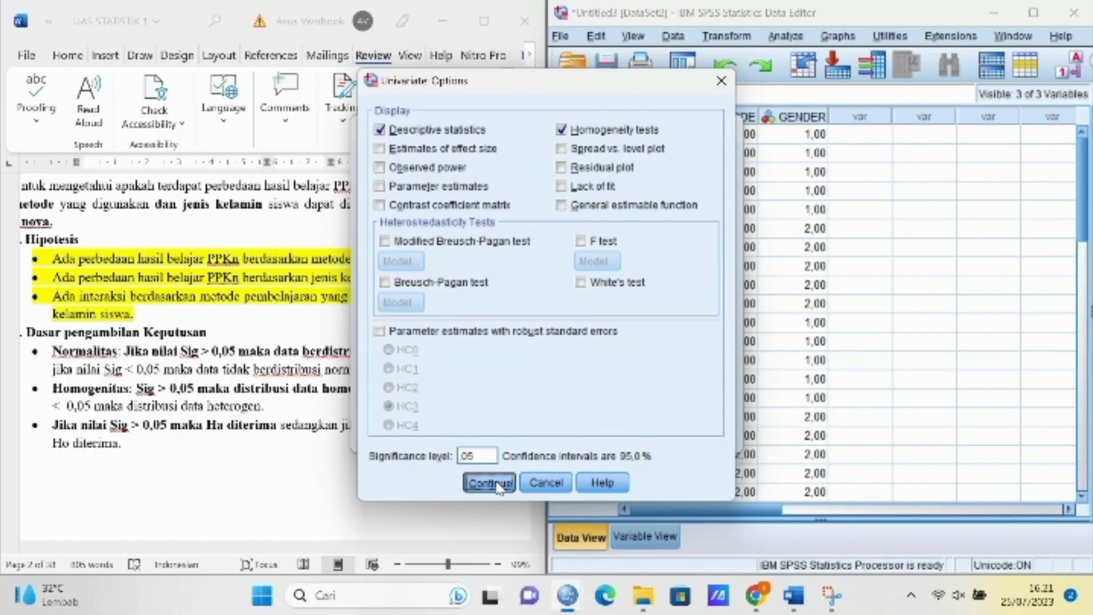
{"action": "left_click", "coordinate": [493, 483]}
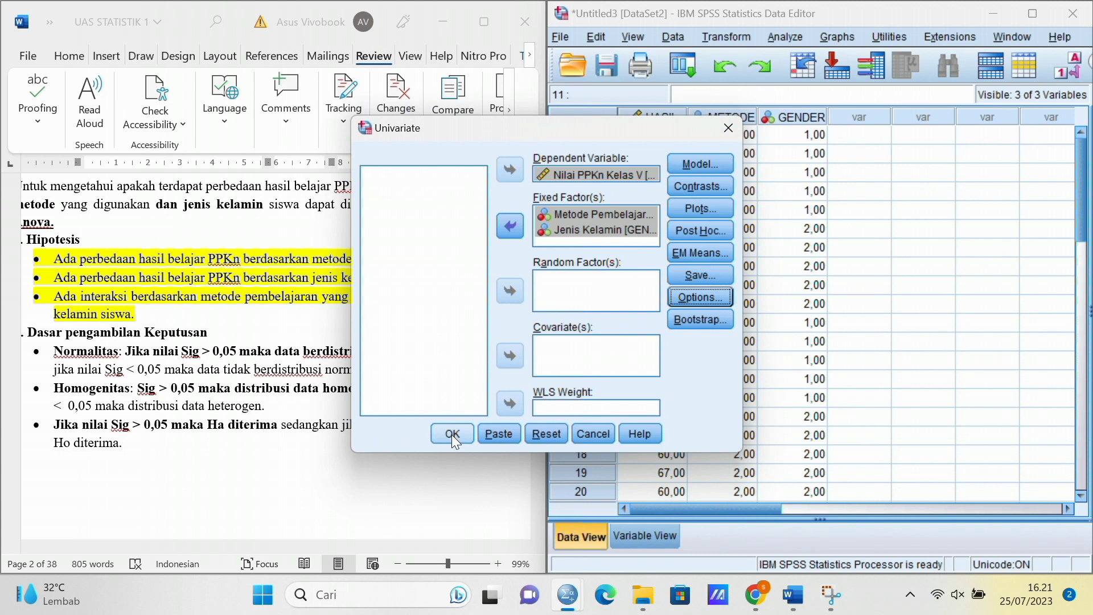
{"action": "left_click", "coordinate": [452, 434]}
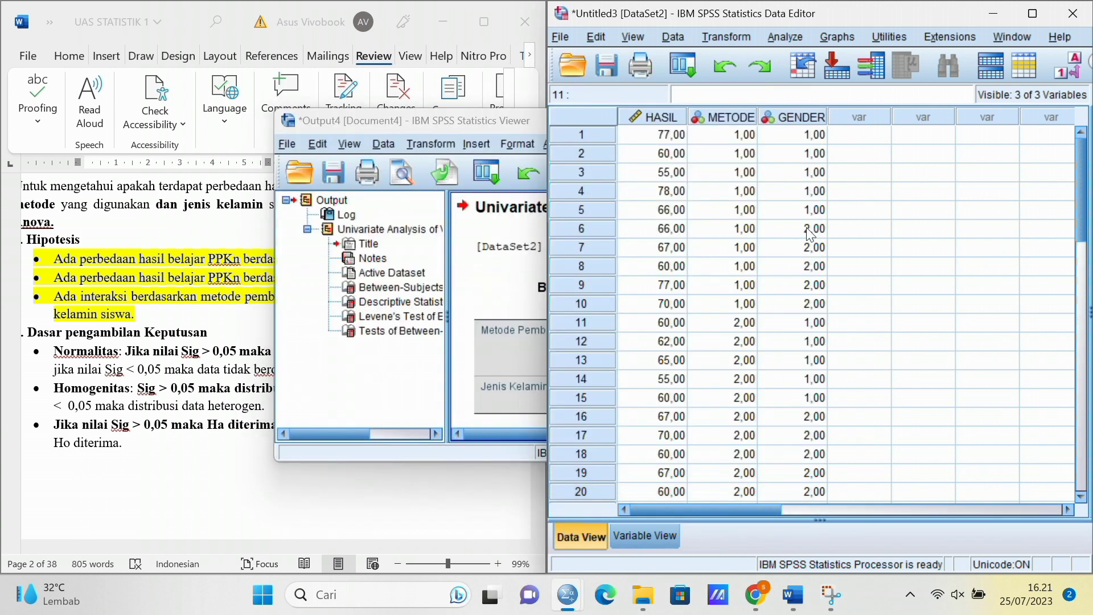
Step: Place the output viewer beside the Word document, narrow its outline pane and view the Levene's Test table
{"action": "left_click", "coordinate": [994, 13]}
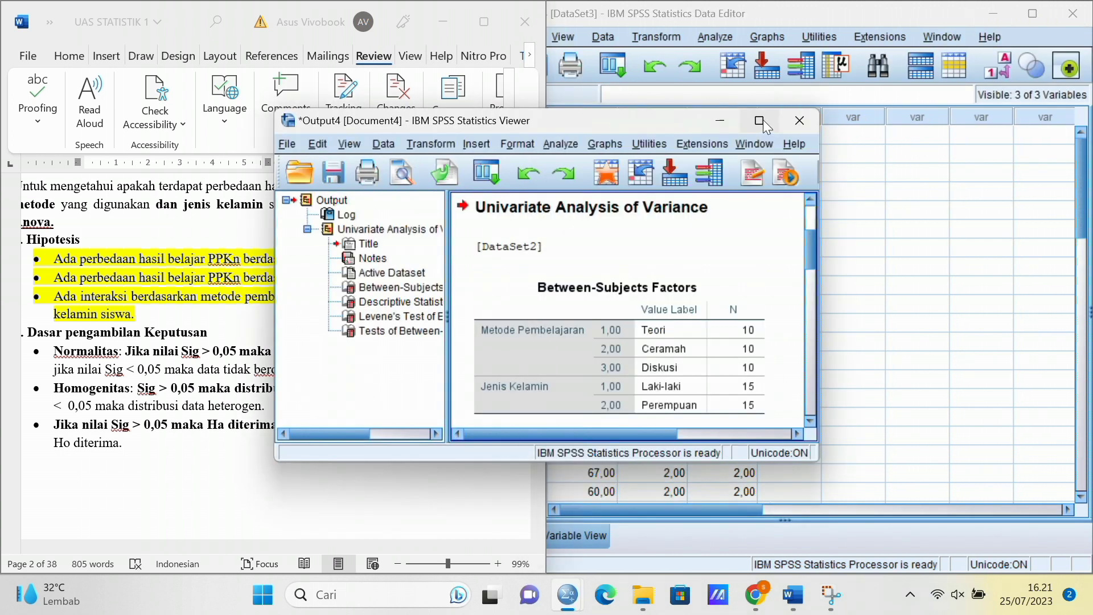
{"action": "mouse_move", "coordinate": [761, 121]}
{"action": "left_click", "coordinate": [743, 155]}
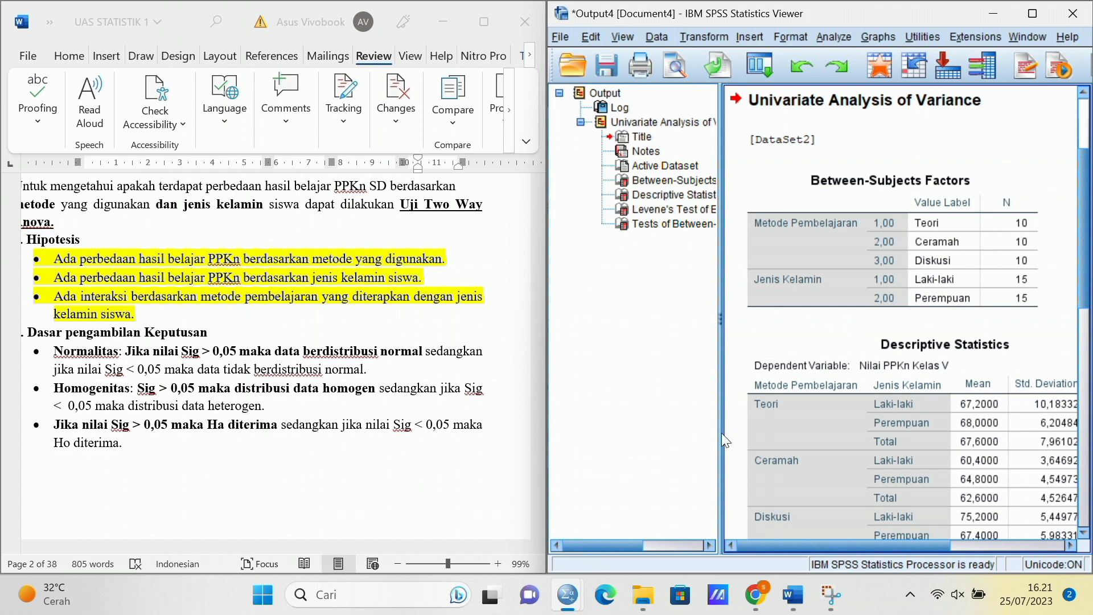
{"action": "left_click_drag", "start_coordinate": [721, 433], "coordinate": [650, 421]}
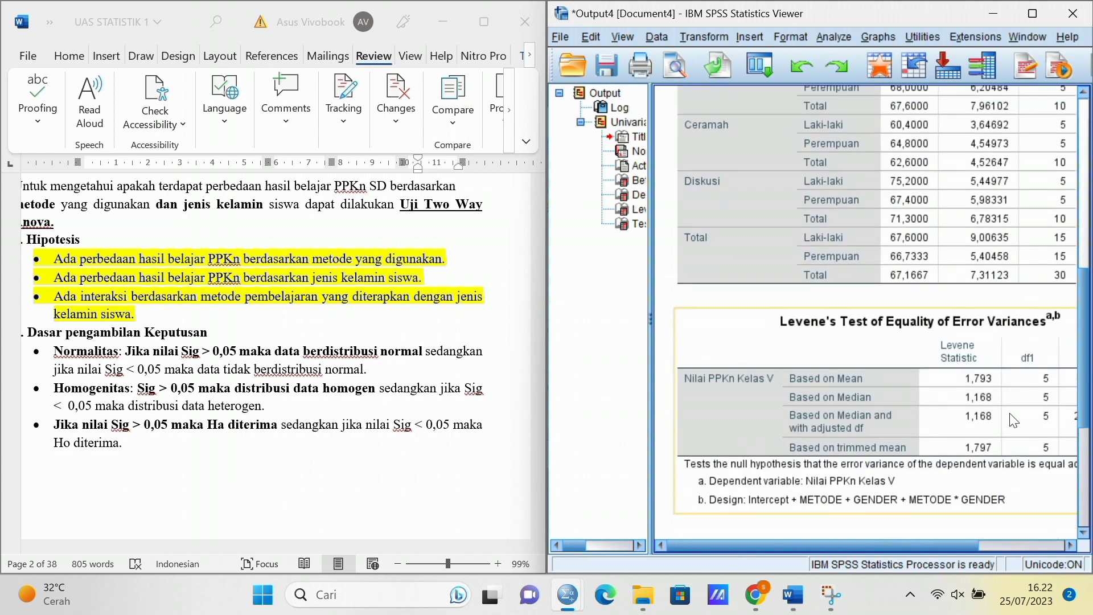
{"action": "left_click", "coordinate": [962, 545]}
{"action": "scroll", "coordinate": [897, 319], "scroll_direction": "down", "scroll_amount": 5}
{"action": "left_click", "coordinate": [896, 319]}
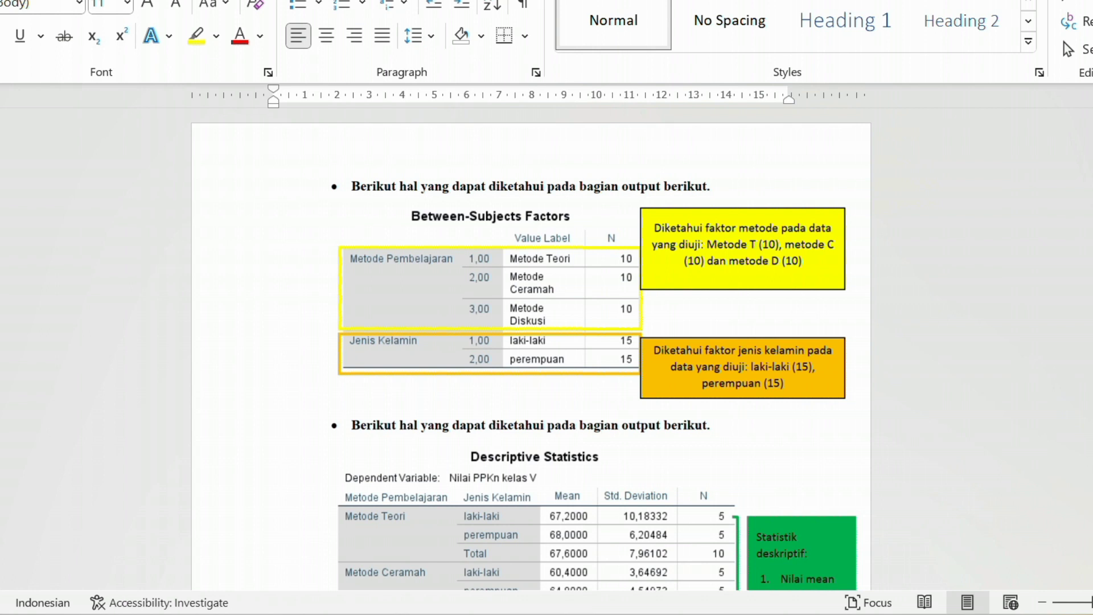
Step: Examine the annotated Between-Subjects Factors and Descriptive Statistics tables in the Word document
{"action": "scroll", "coordinate": [546, 349], "scroll_direction": "up", "scroll_amount": 7}
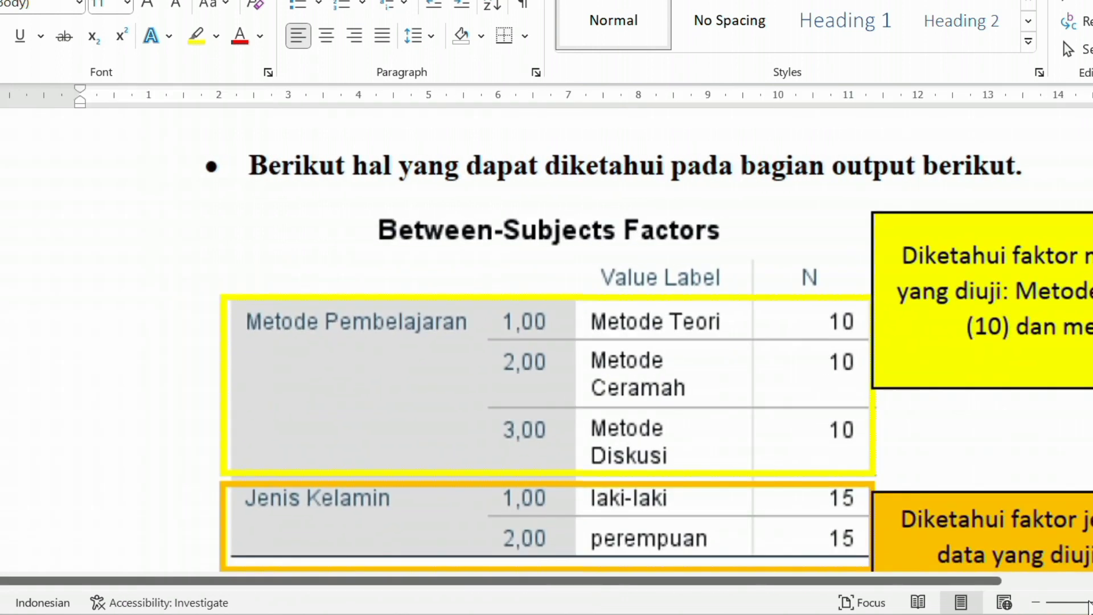
{"action": "scroll", "coordinate": [547, 348], "scroll_direction": "down", "scroll_amount": 7}
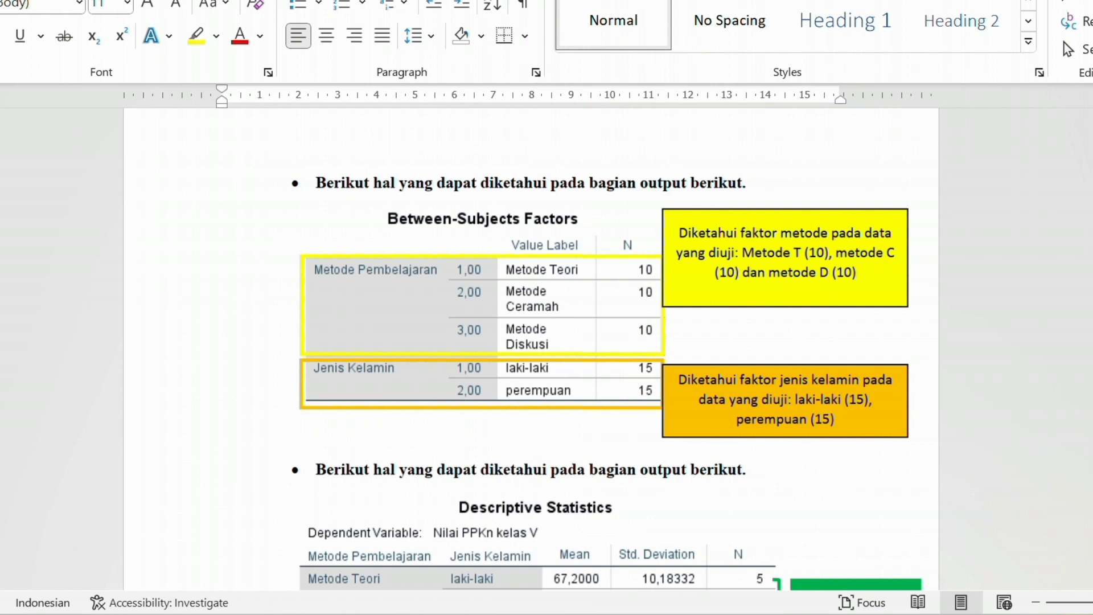
{"action": "scroll", "coordinate": [609, 347], "scroll_direction": "down", "scroll_amount": 5}
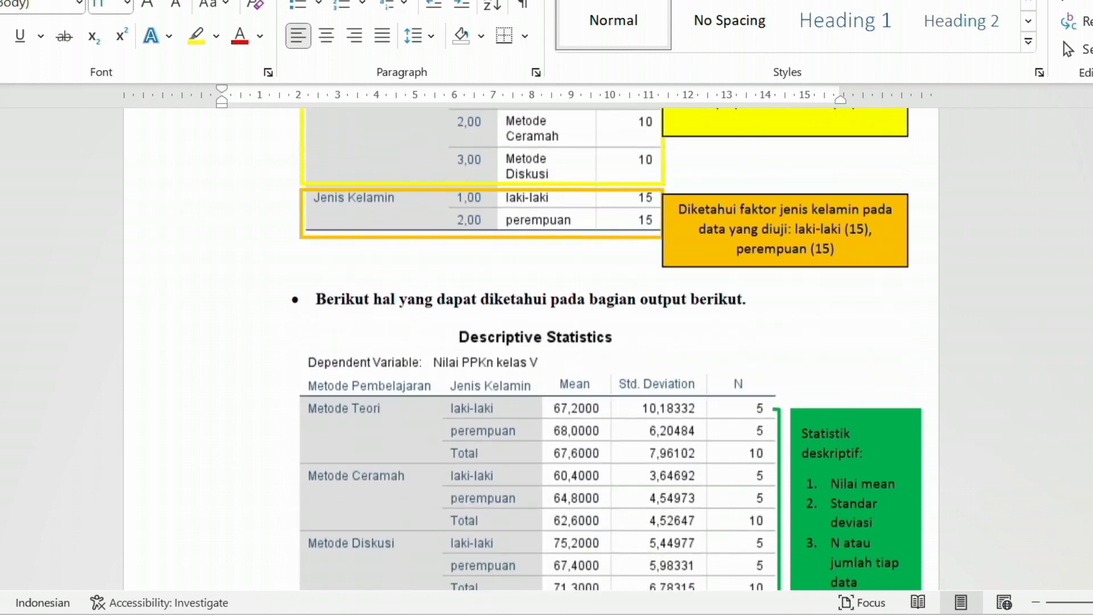
{"action": "scroll", "coordinate": [610, 348], "scroll_direction": "down", "scroll_amount": 4}
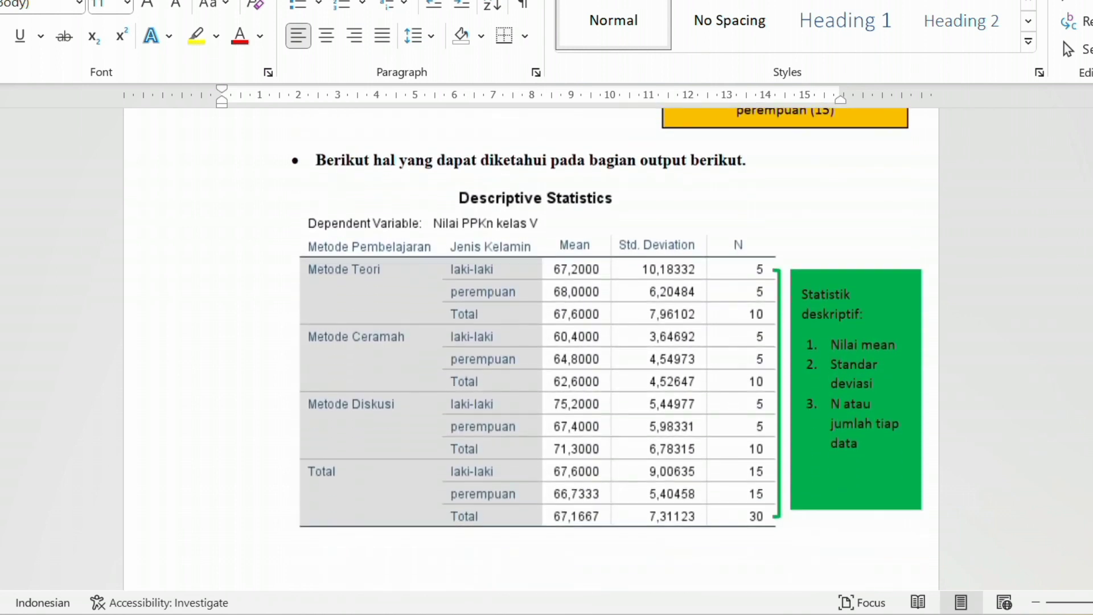
{"action": "scroll", "coordinate": [610, 348], "scroll_direction": "down", "scroll_amount": 1}
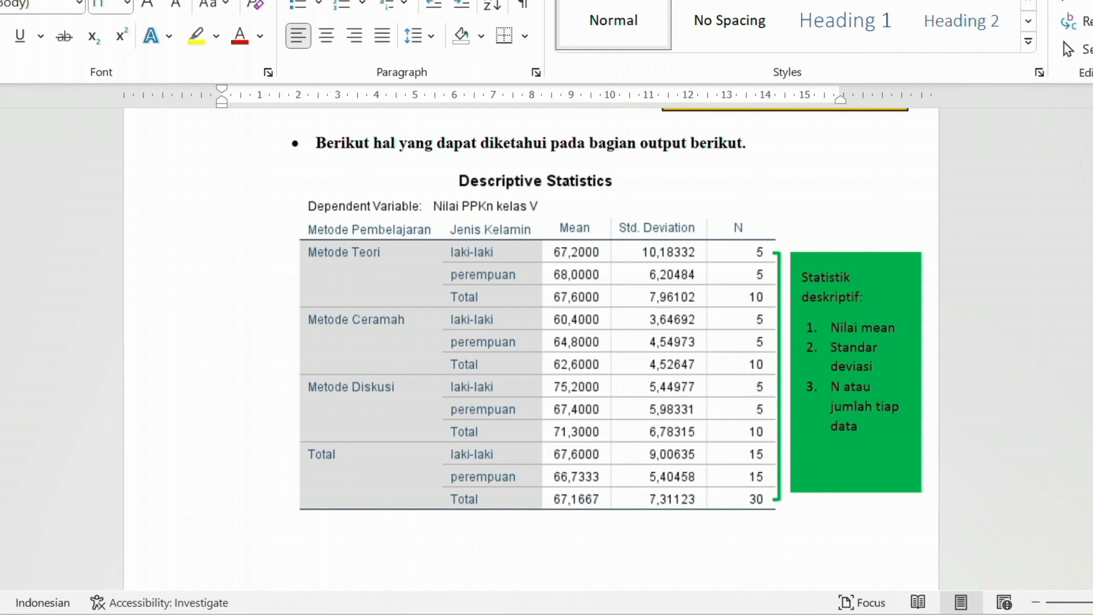
{"action": "scroll", "coordinate": [609, 347], "scroll_direction": "down", "scroll_amount": 5}
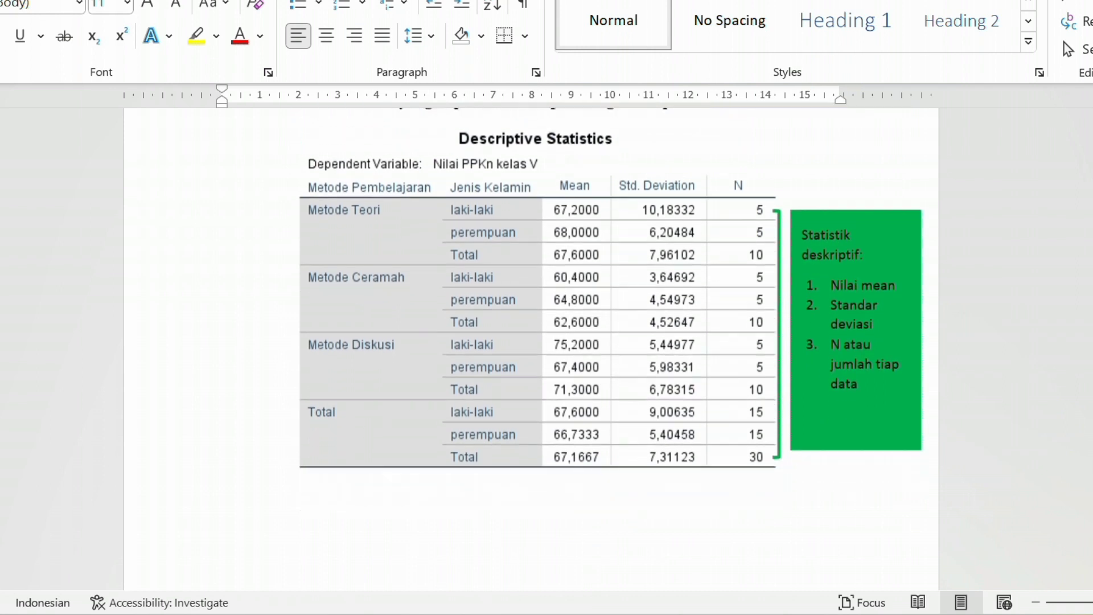
Step: Read the Levene's Test of Equality of Error Variances table and its Homogenitas interpretation in the document
{"action": "scroll", "coordinate": [531, 349], "scroll_direction": "down", "scroll_amount": 10}
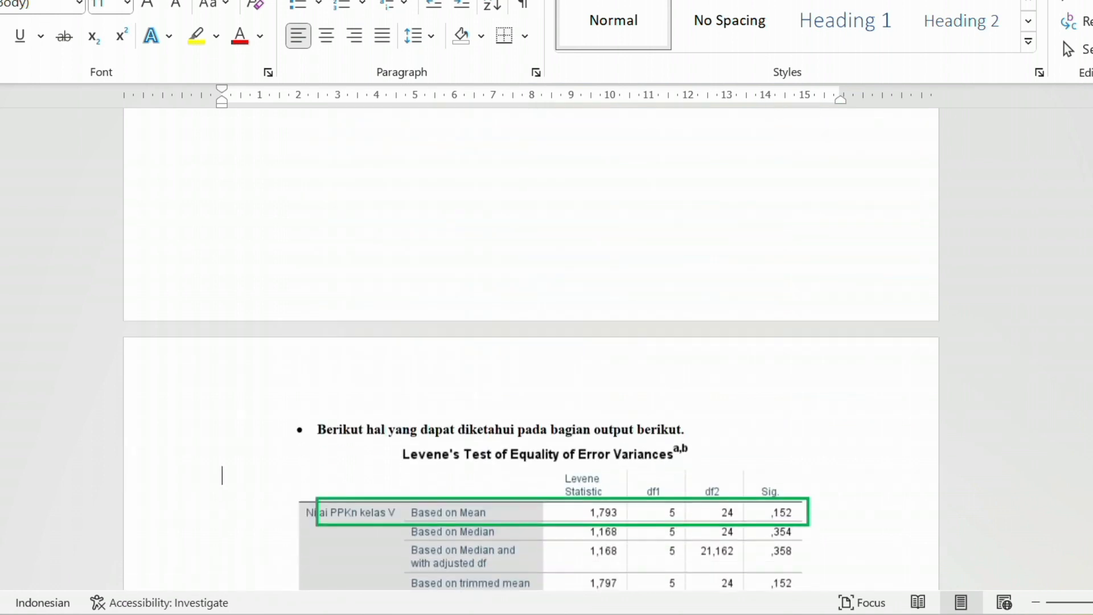
{"action": "scroll", "coordinate": [531, 349], "scroll_direction": "down", "scroll_amount": 1}
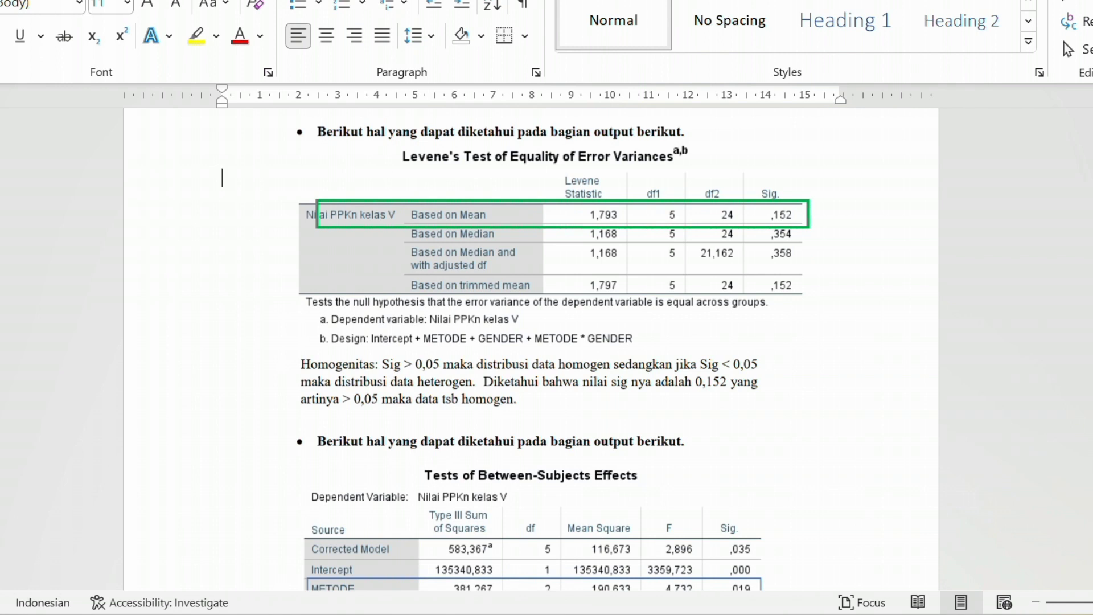
{"action": "scroll", "coordinate": [532, 348], "scroll_direction": "up", "scroll_amount": 3}
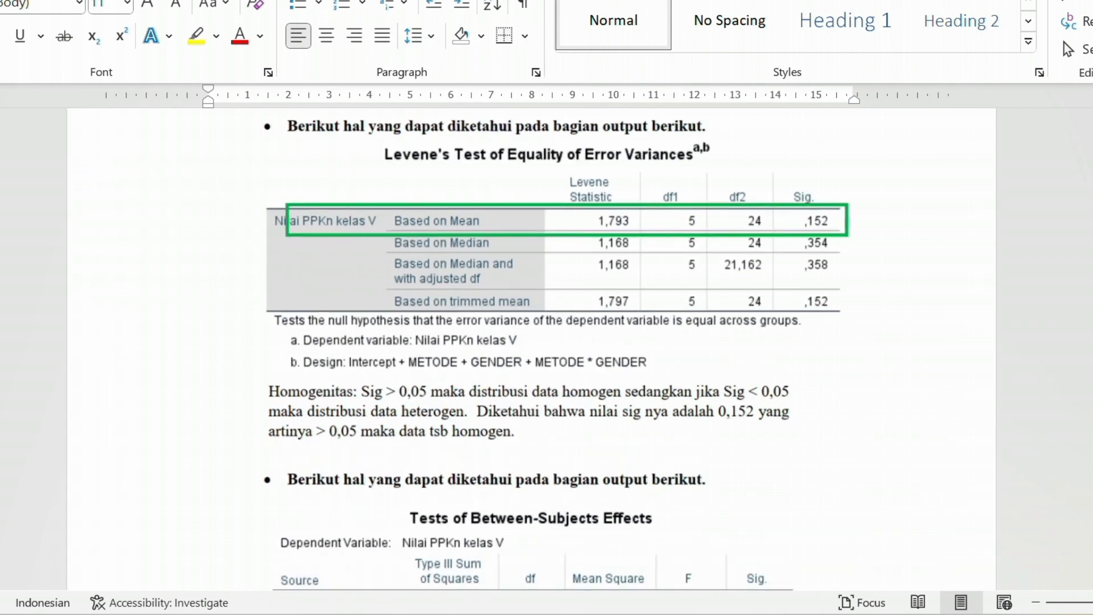
{"action": "scroll", "coordinate": [546, 285], "scroll_direction": "up", "scroll_amount": 2}
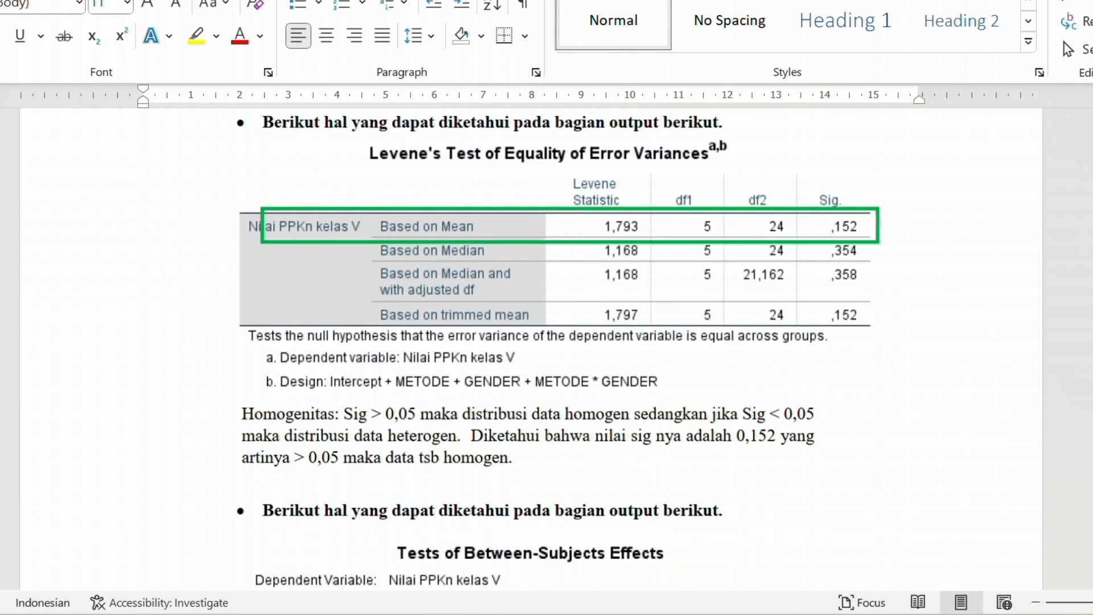
{"action": "scroll", "coordinate": [547, 342], "scroll_direction": "up", "scroll_amount": 1}
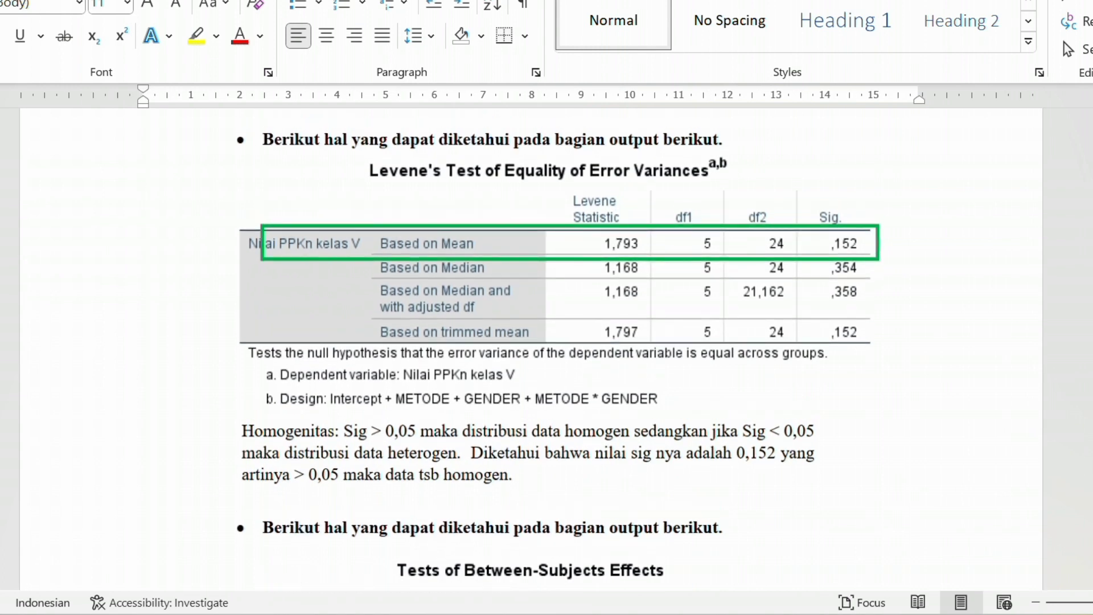
{"action": "scroll", "coordinate": [559, 361], "scroll_direction": "up", "scroll_amount": 1}
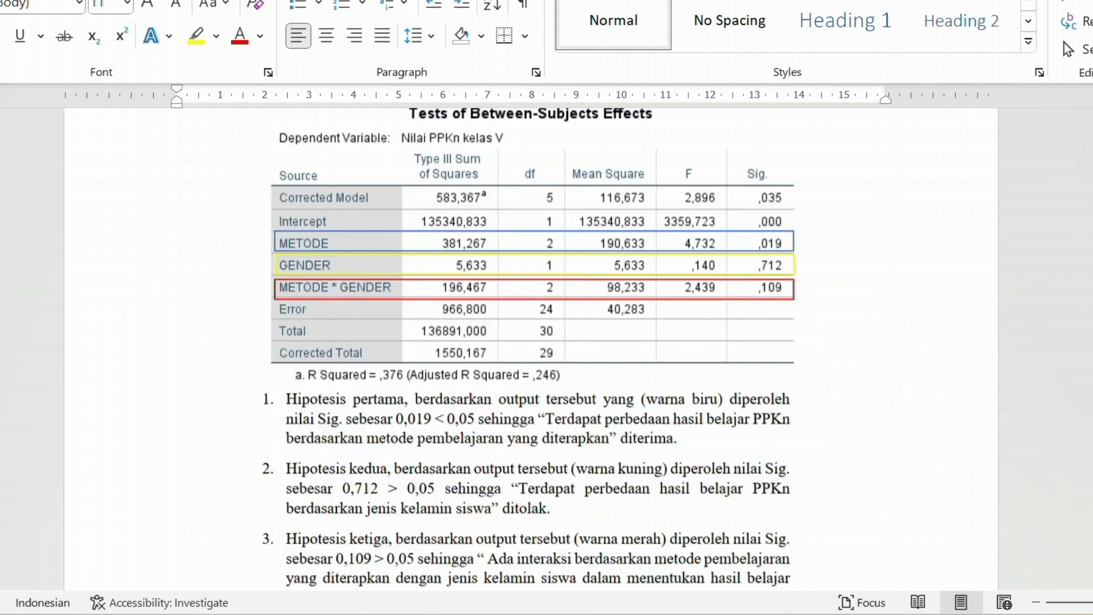
Step: Examine the Tests of Between-Subjects Effects table and read the conclusions for the three hypotheses below it
{"action": "scroll", "coordinate": [532, 350], "scroll_direction": "down", "scroll_amount": 1}
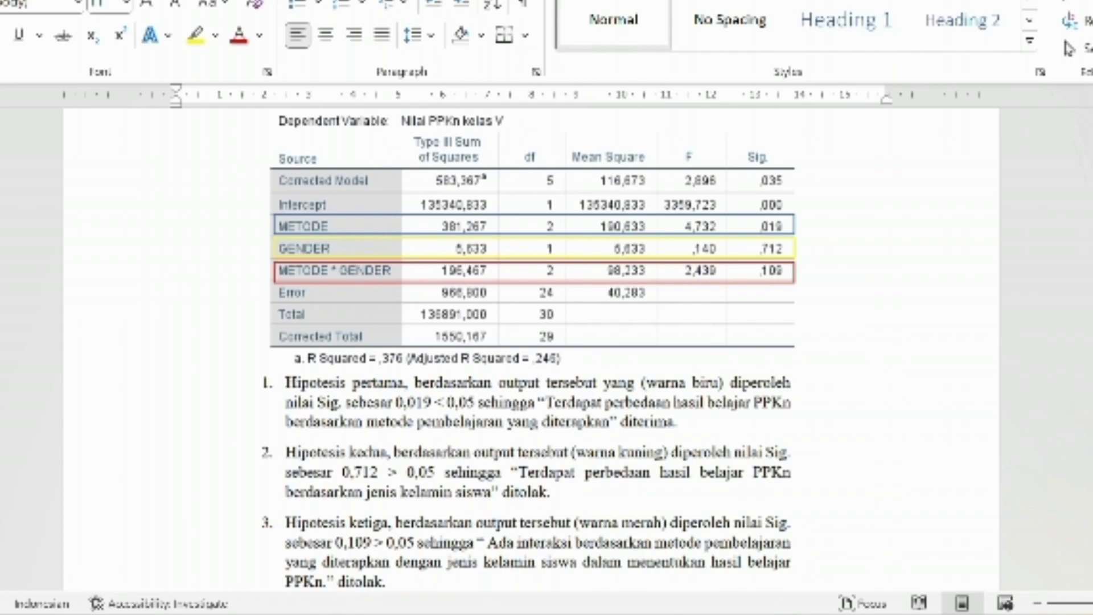
{"action": "scroll", "coordinate": [533, 350], "scroll_direction": "down", "scroll_amount": 1}
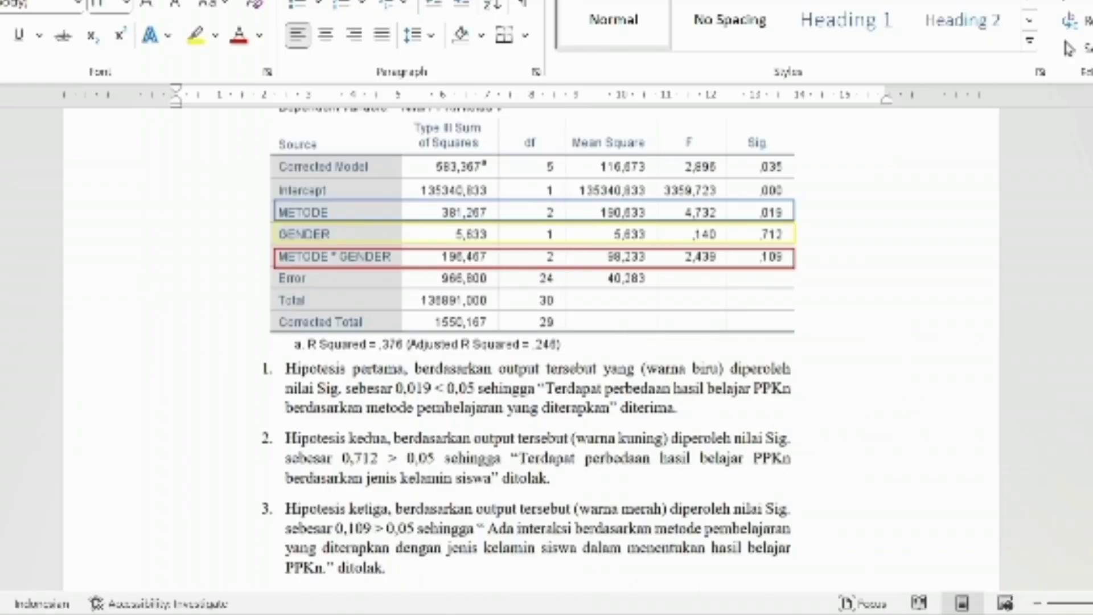
{"action": "scroll", "coordinate": [532, 350], "scroll_direction": "down", "scroll_amount": 1}
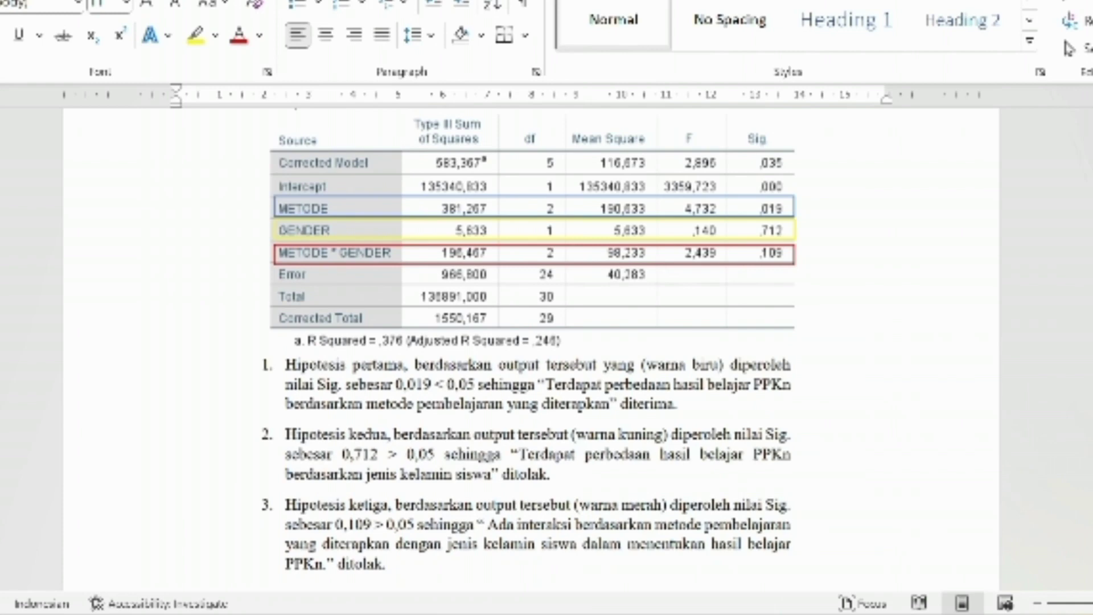
{"action": "scroll", "coordinate": [532, 350], "scroll_direction": "down", "scroll_amount": 1}
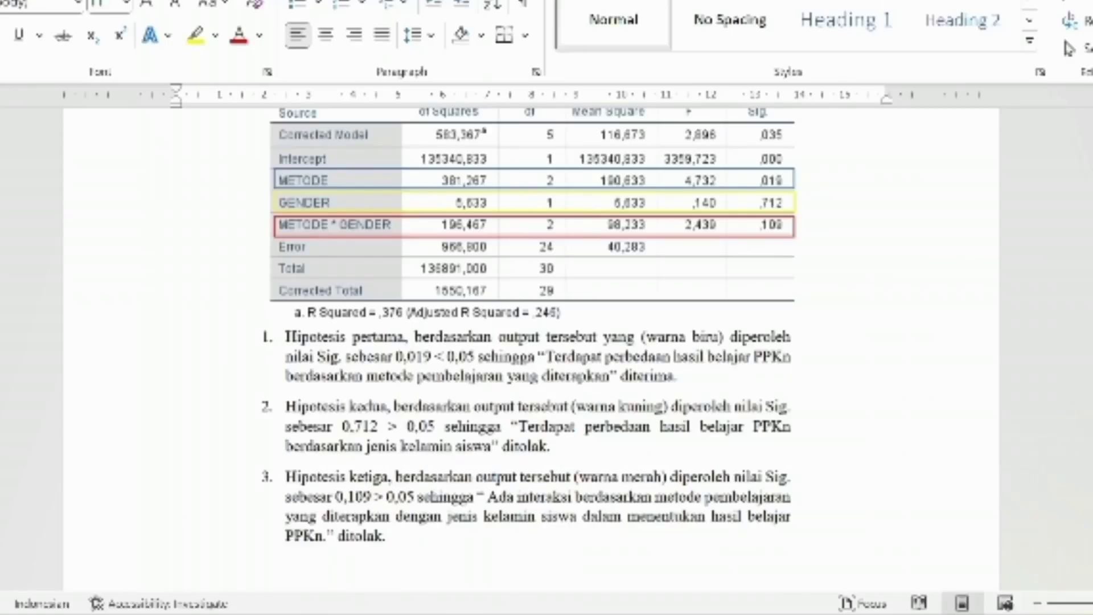
{"action": "scroll", "coordinate": [532, 351], "scroll_direction": "down", "scroll_amount": 1}
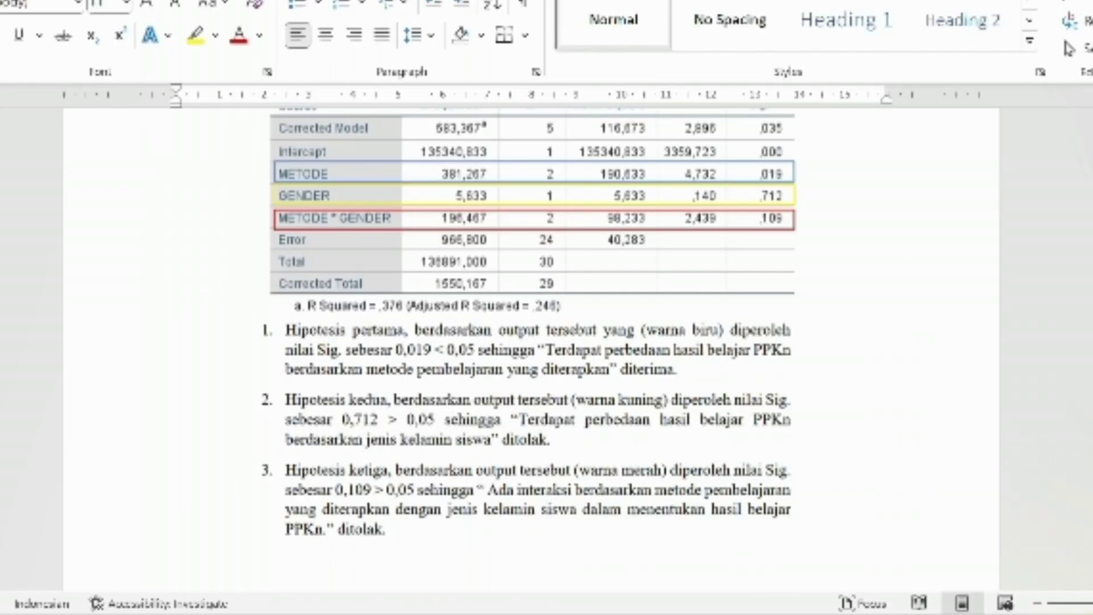
{"action": "scroll", "coordinate": [533, 350], "scroll_direction": "down", "scroll_amount": 1}
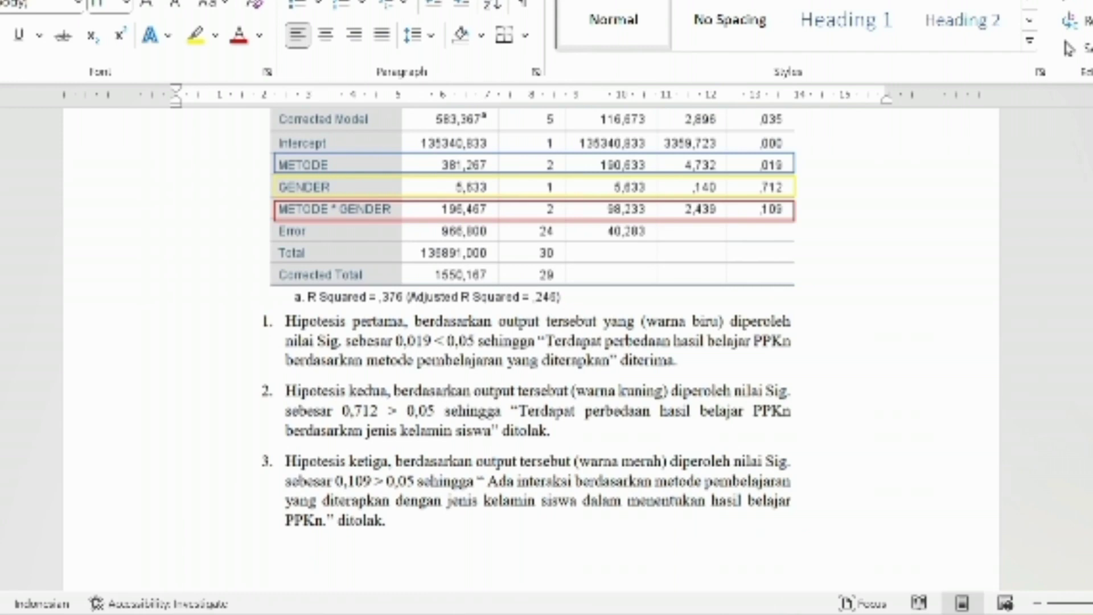
Step: Compare the highlighted METODE, GENDER and METODE * GENDER rows' Sig. values with the three numbered hypothesis conclusions in the document
{"action": "scroll", "coordinate": [532, 350], "scroll_direction": "down", "scroll_amount": 1}
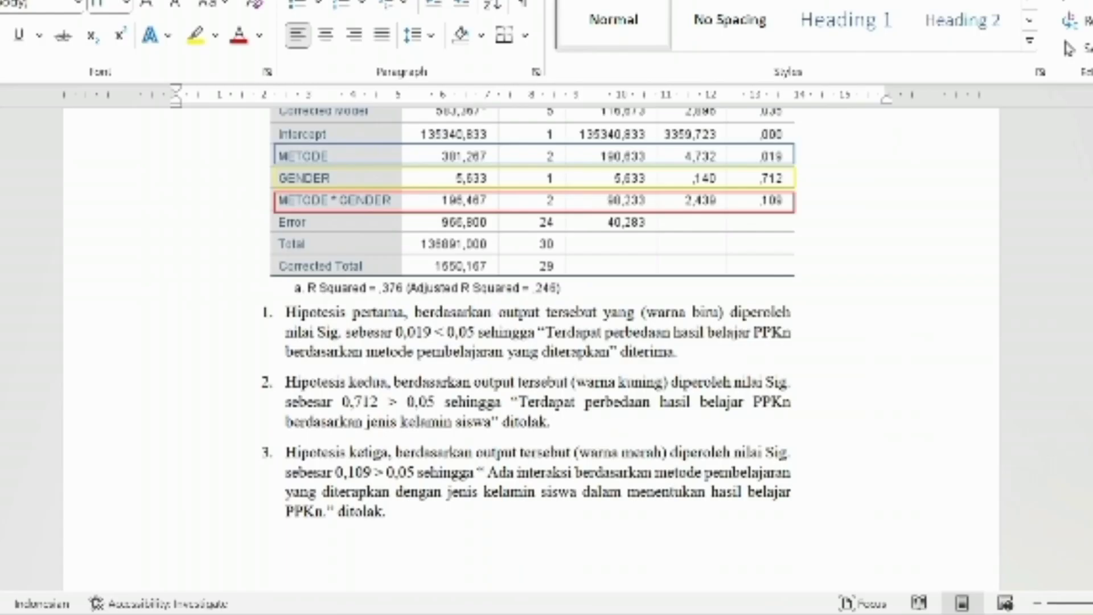
{"action": "scroll", "coordinate": [532, 350], "scroll_direction": "up", "scroll_amount": 4}
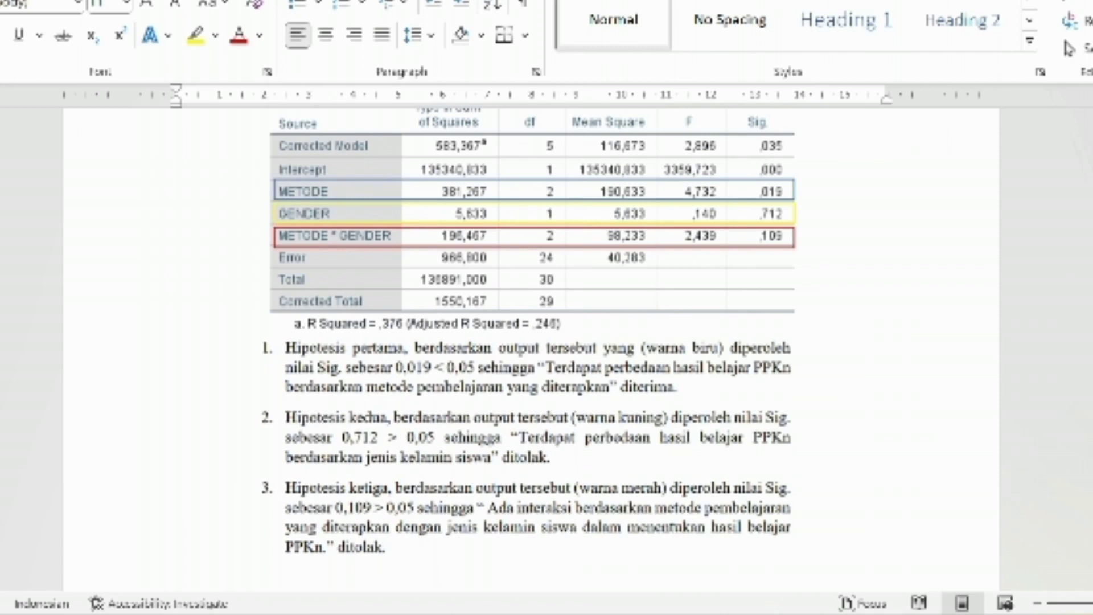
{"action": "scroll", "coordinate": [532, 350], "scroll_direction": "down", "scroll_amount": 3}
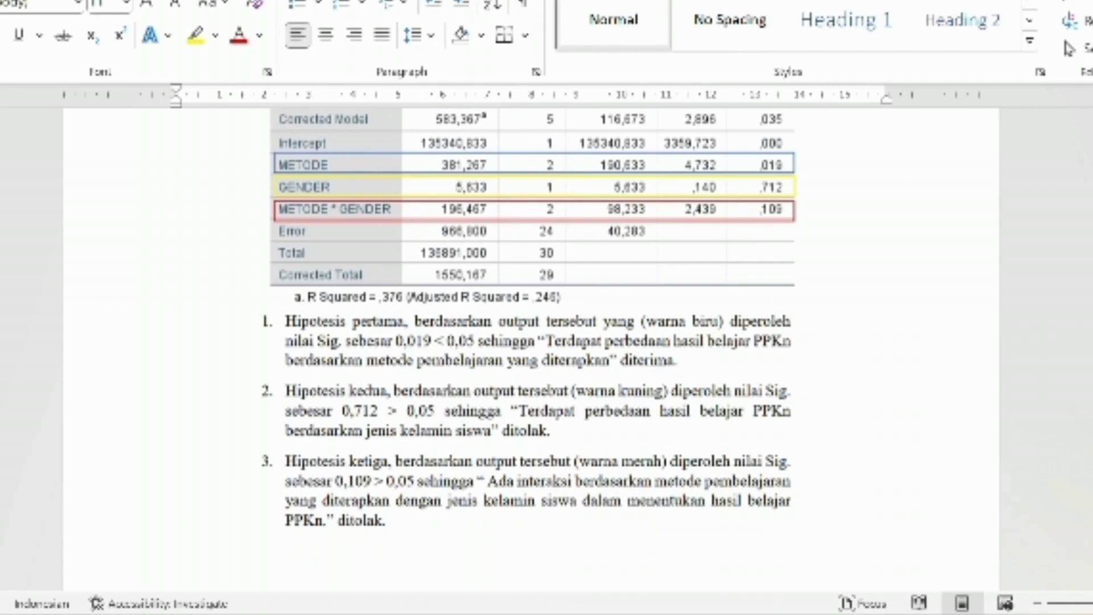
{"action": "scroll", "coordinate": [532, 350], "scroll_direction": "up", "scroll_amount": 5}
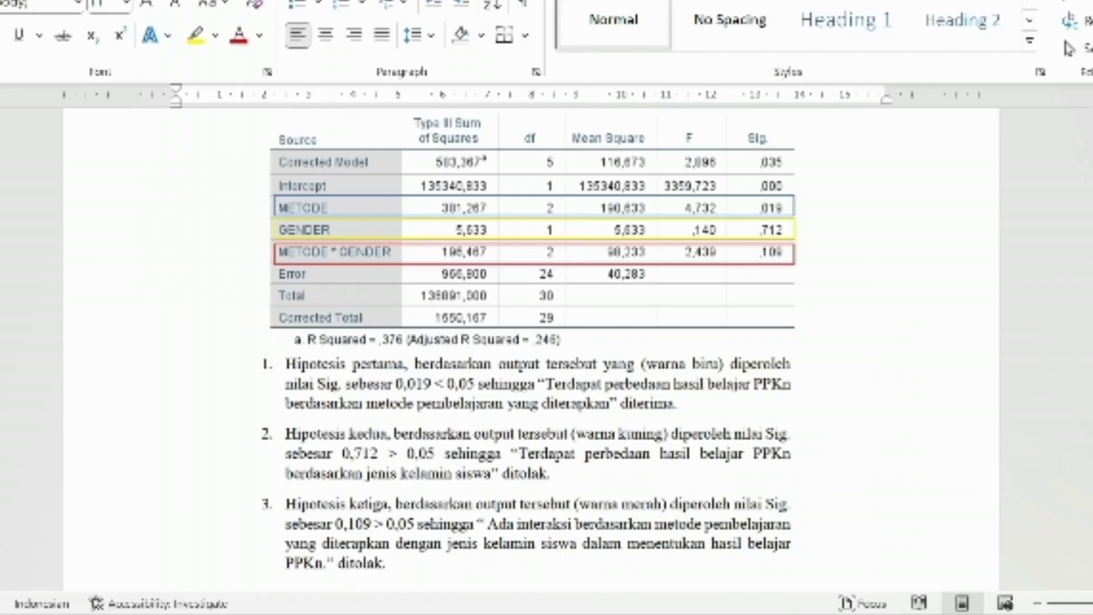
{"action": "scroll", "coordinate": [532, 350], "scroll_direction": "down", "scroll_amount": 3}
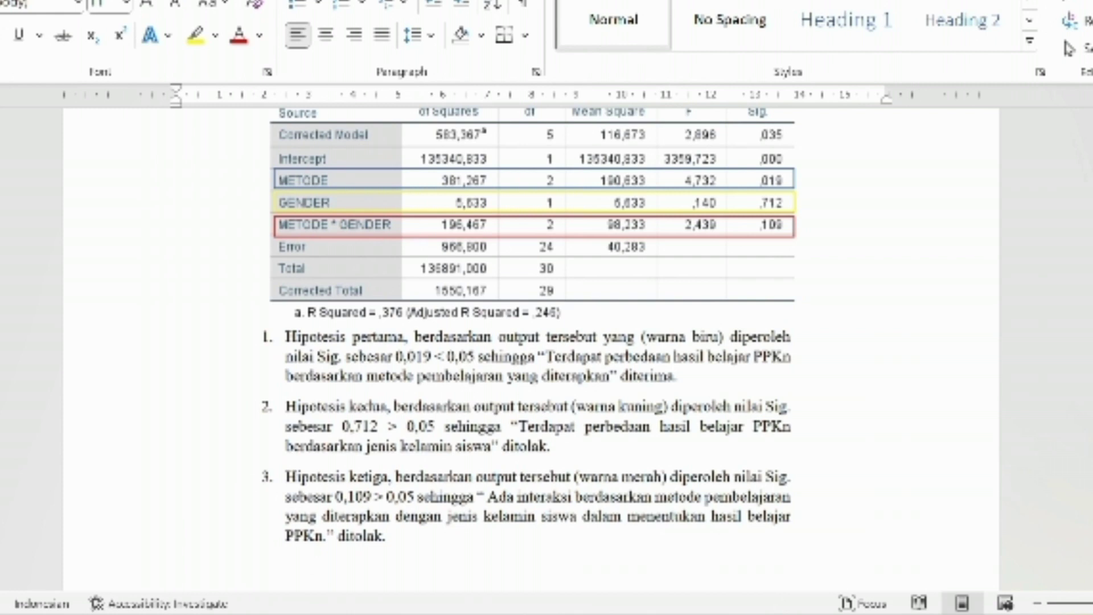
{"action": "scroll", "coordinate": [529, 319], "scroll_direction": "down", "scroll_amount": 3}
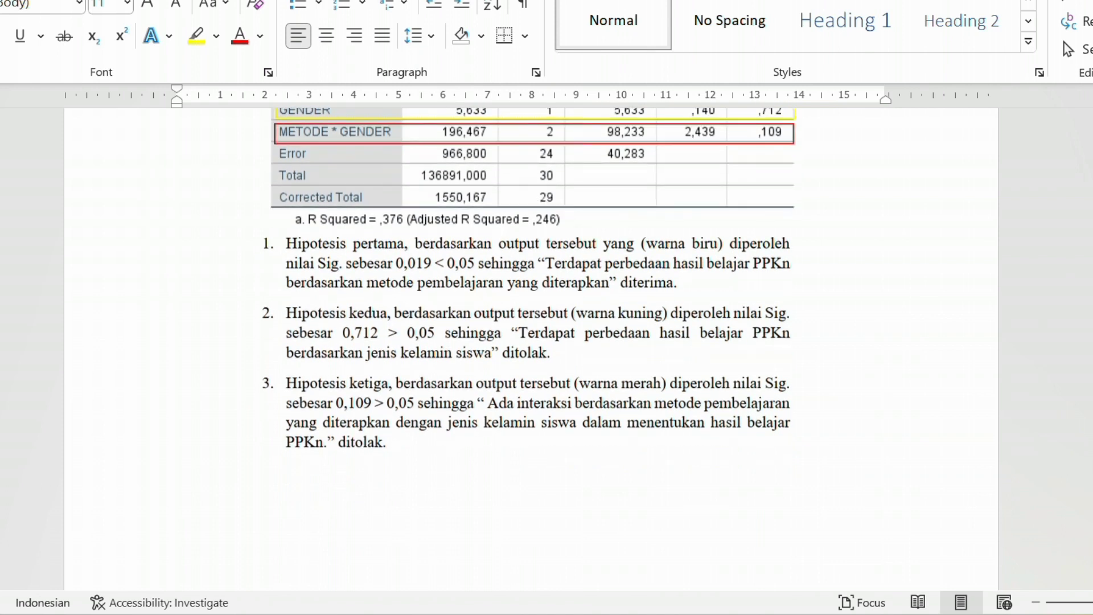
{"action": "scroll", "coordinate": [530, 284], "scroll_direction": "up", "scroll_amount": 1}
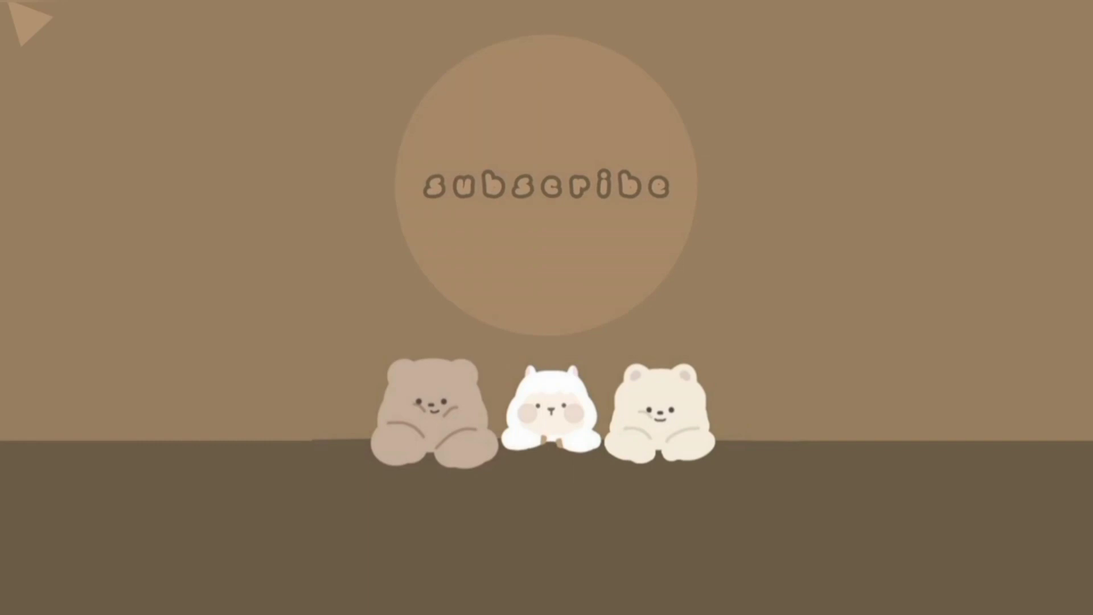